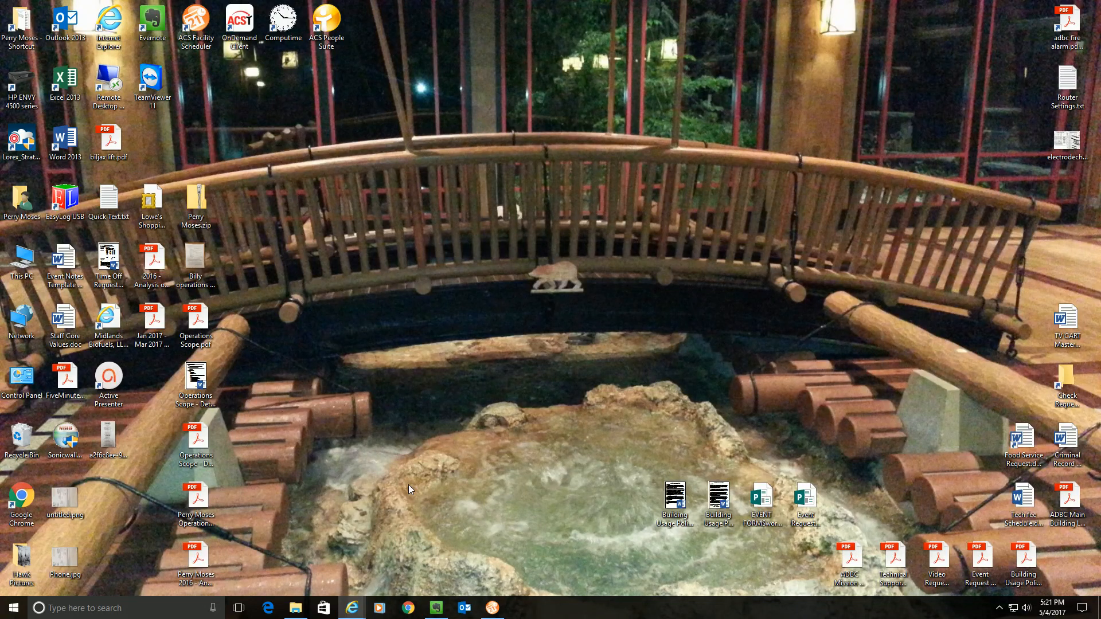
- Launch ACS Technologies Facility Scheduler from its taskbar icon
click(493, 609)
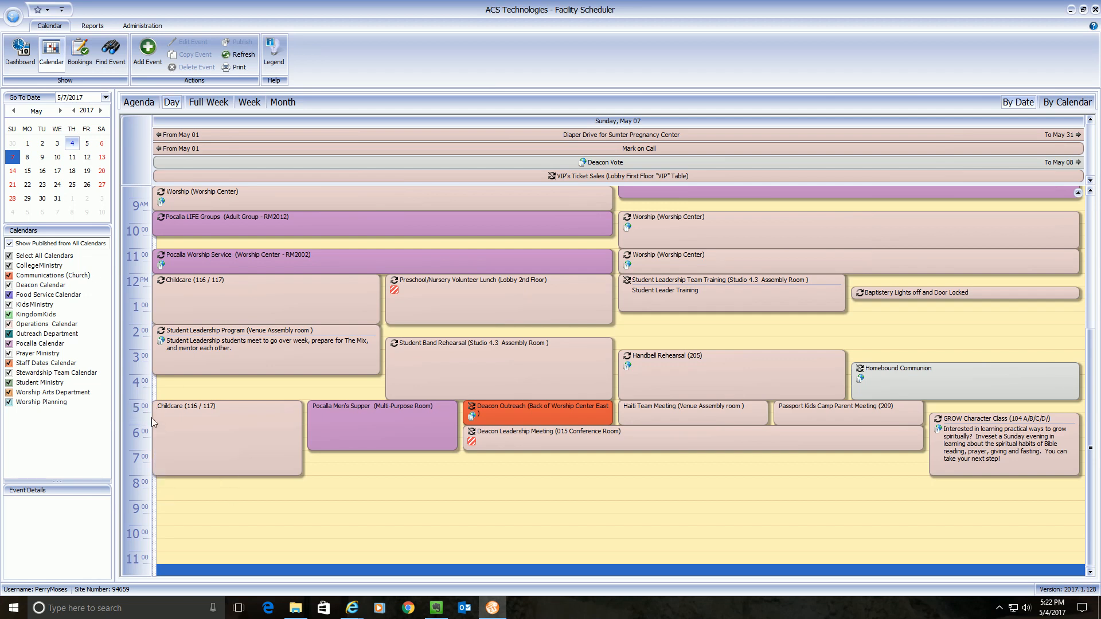
- Preview the Childcare and GROW Character Class event details on the May 7 calendar
mouse_move(153, 417)
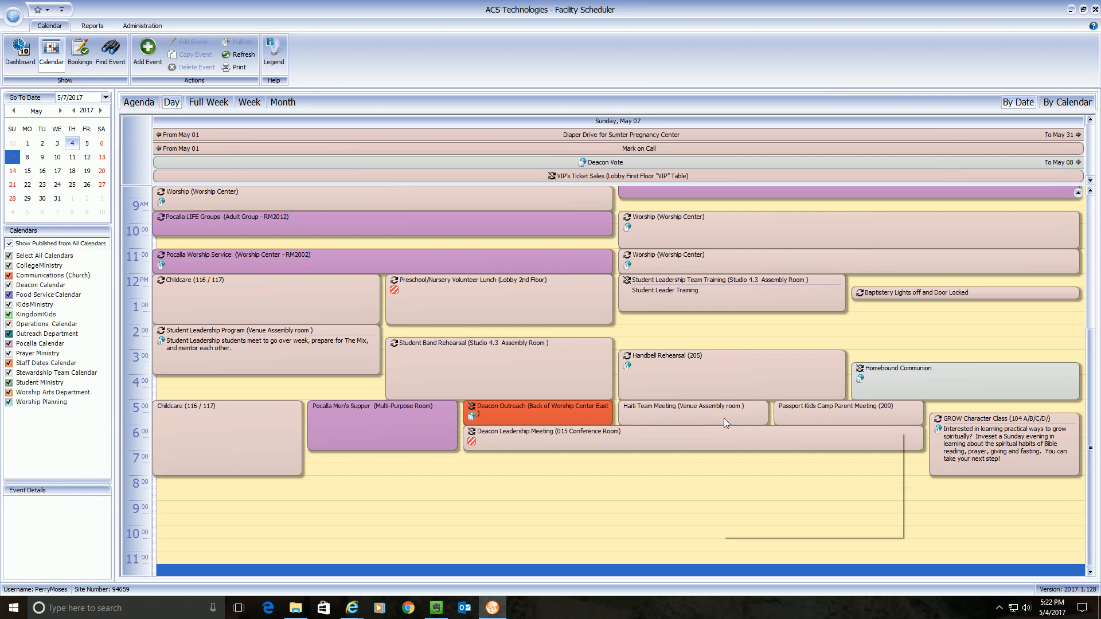
mouse_move(929, 430)
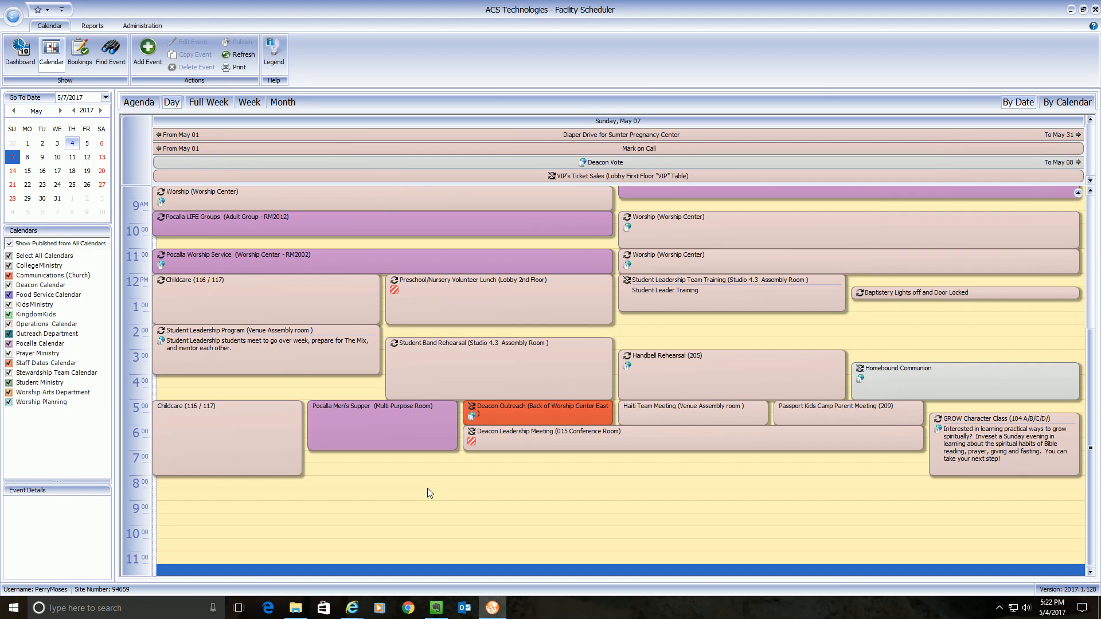
- Add a new event of type Facilities Use
click(147, 49)
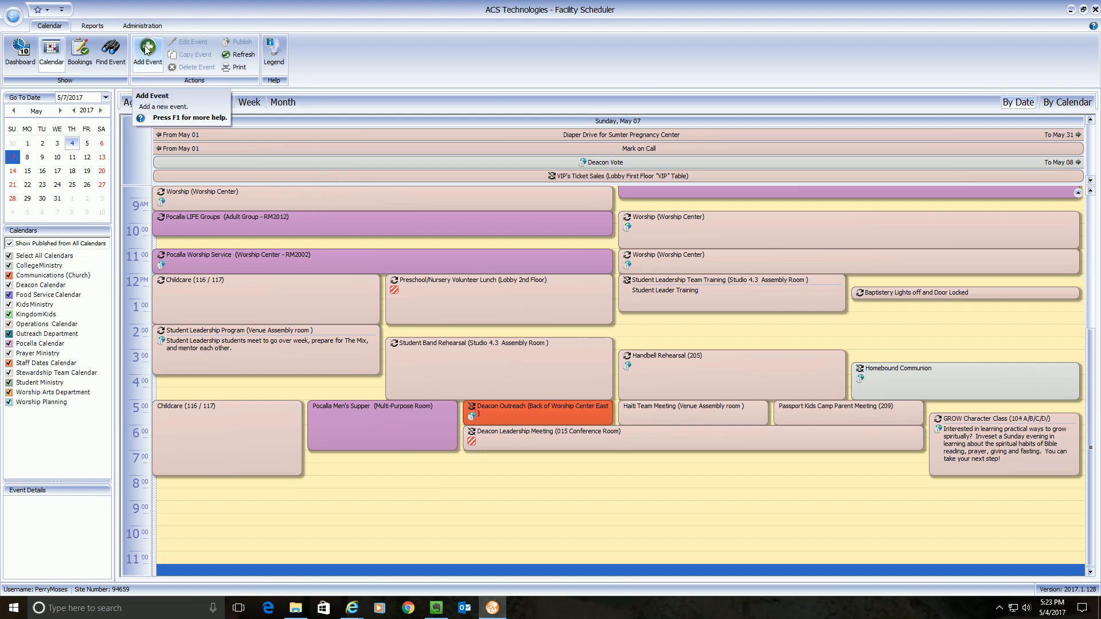
click(148, 49)
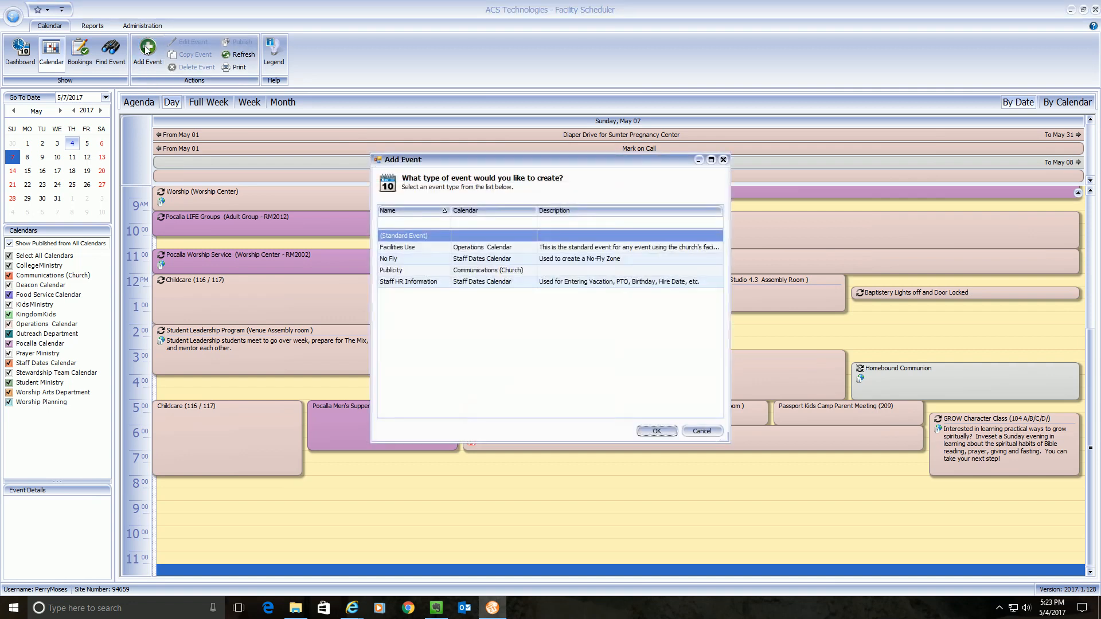
click(421, 252)
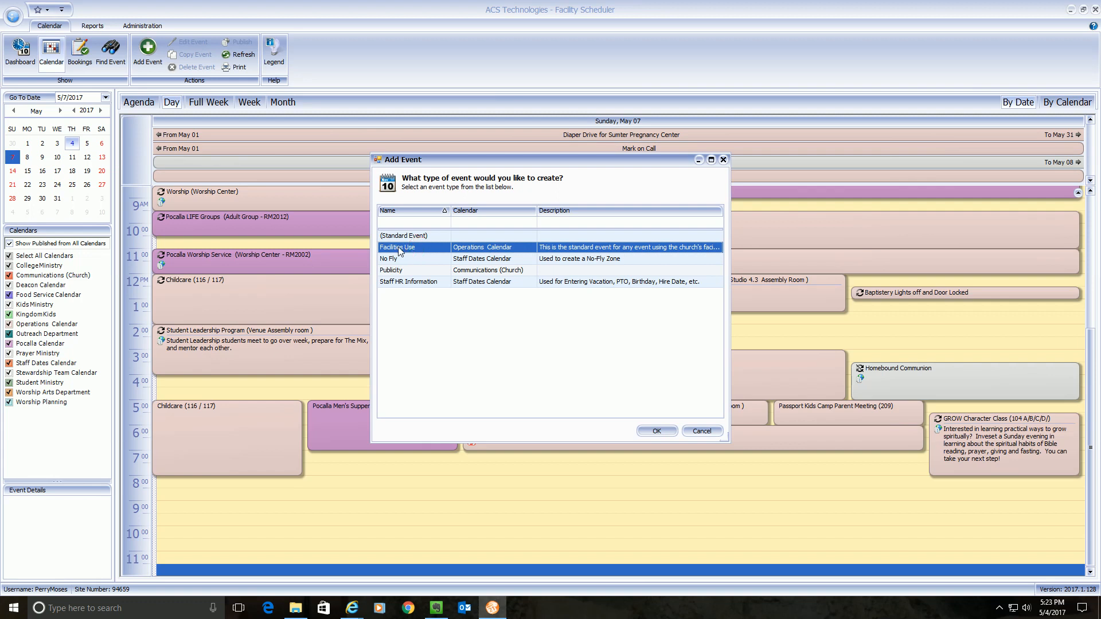
click(656, 432)
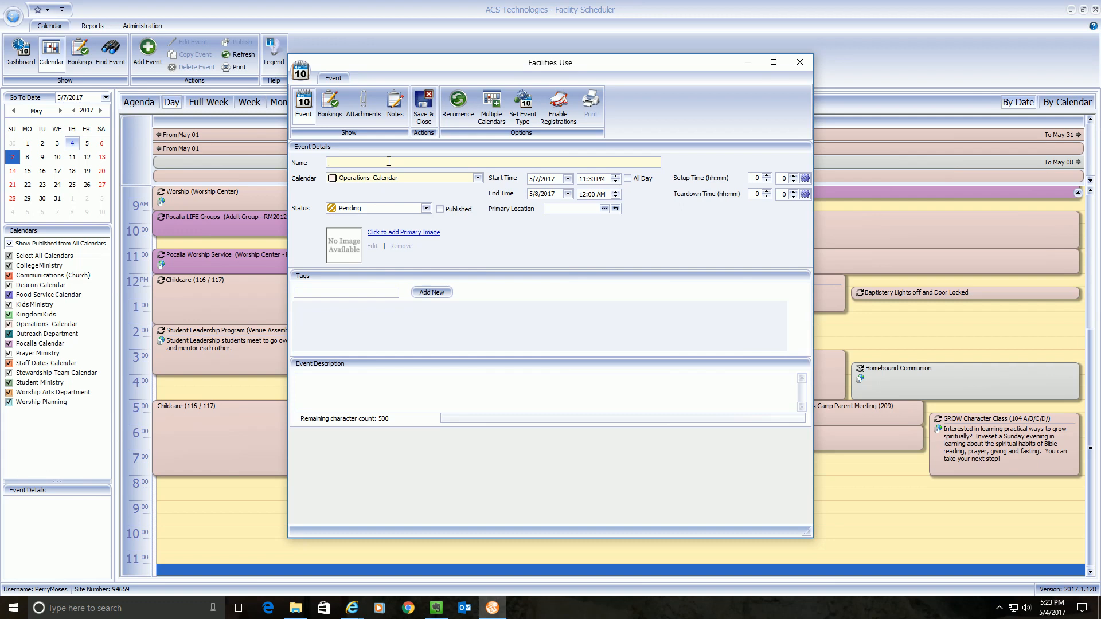
- Name the event 'Bible Study' and enter 'Bible study' as its description
text(ible Study)
click(317, 386)
text(B)
text(le study)
- Assign the event to the Student Ministry calendar and bring up Select Multiple Calendars
click(477, 178)
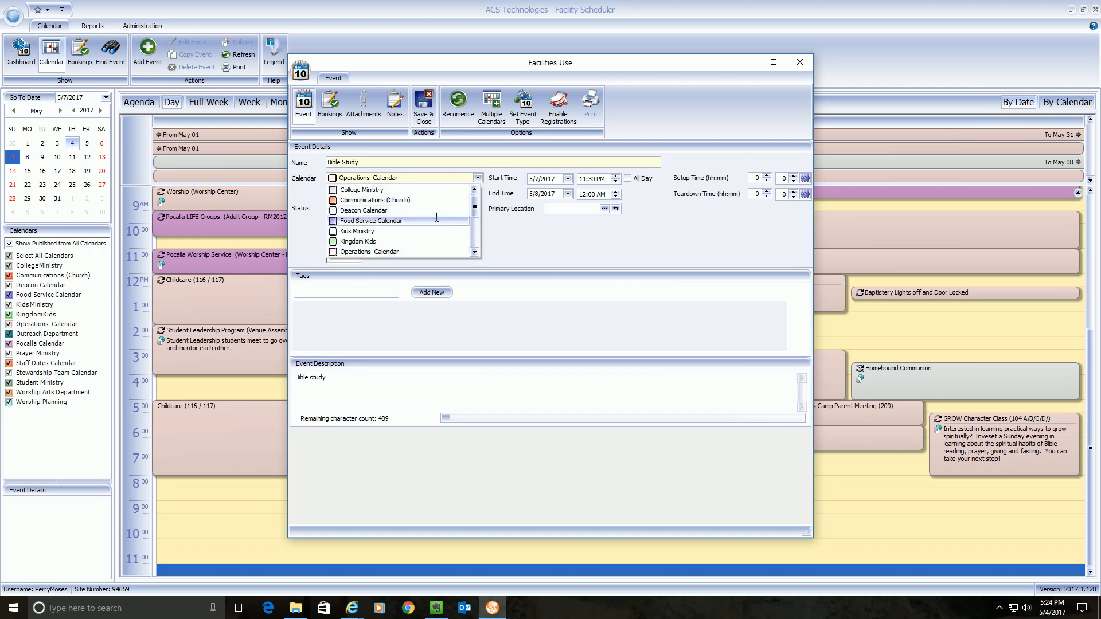
scroll(436, 217, down, 2)
scroll(436, 218, down, 1)
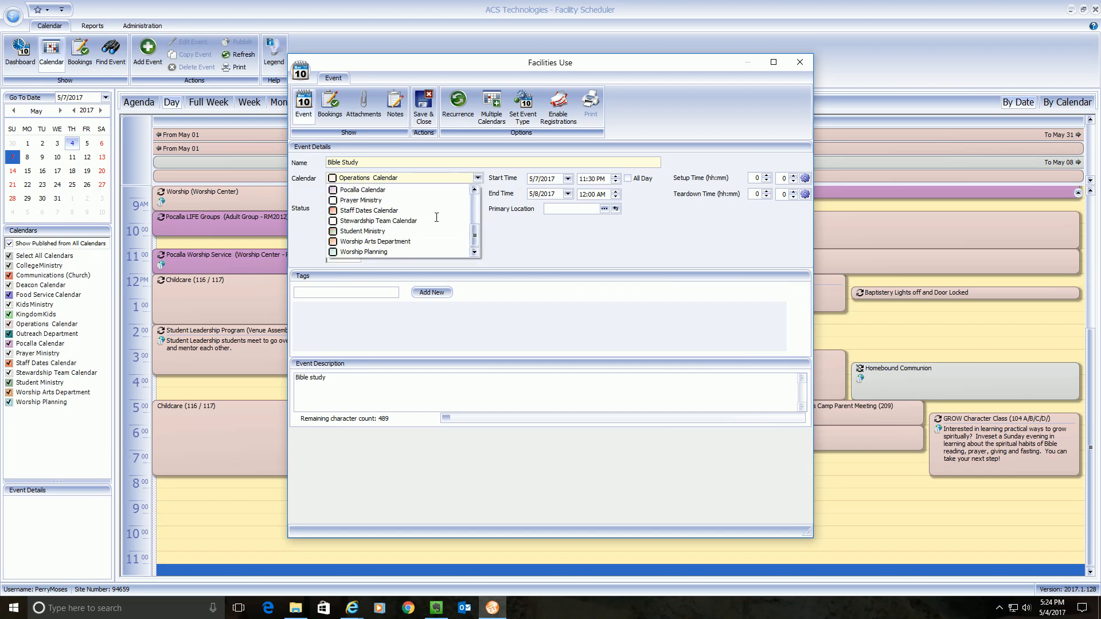
click(383, 231)
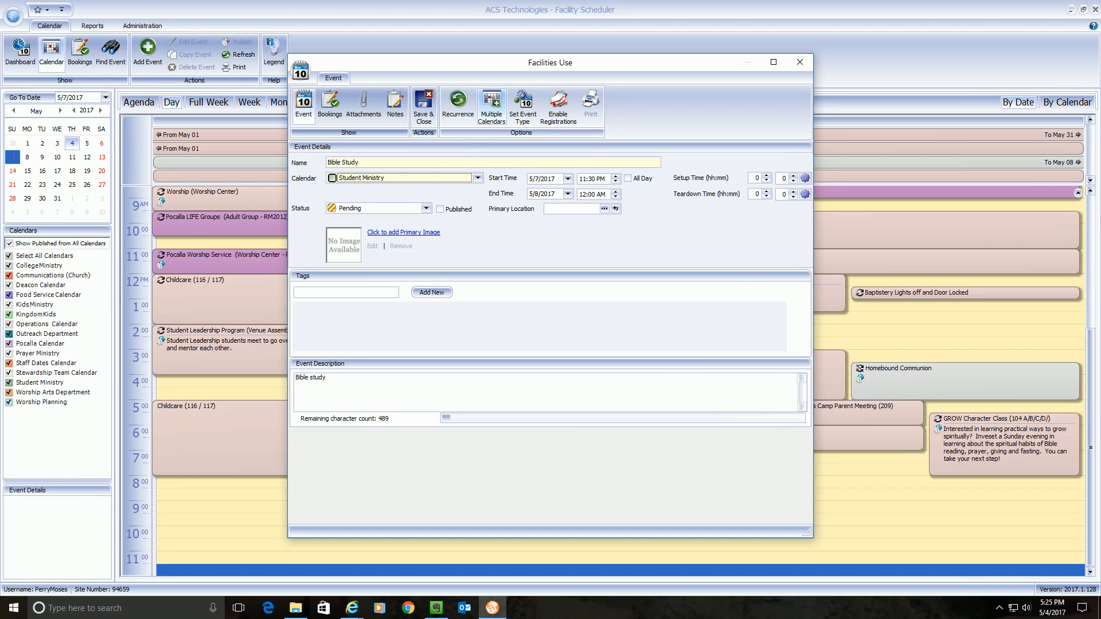
click(492, 109)
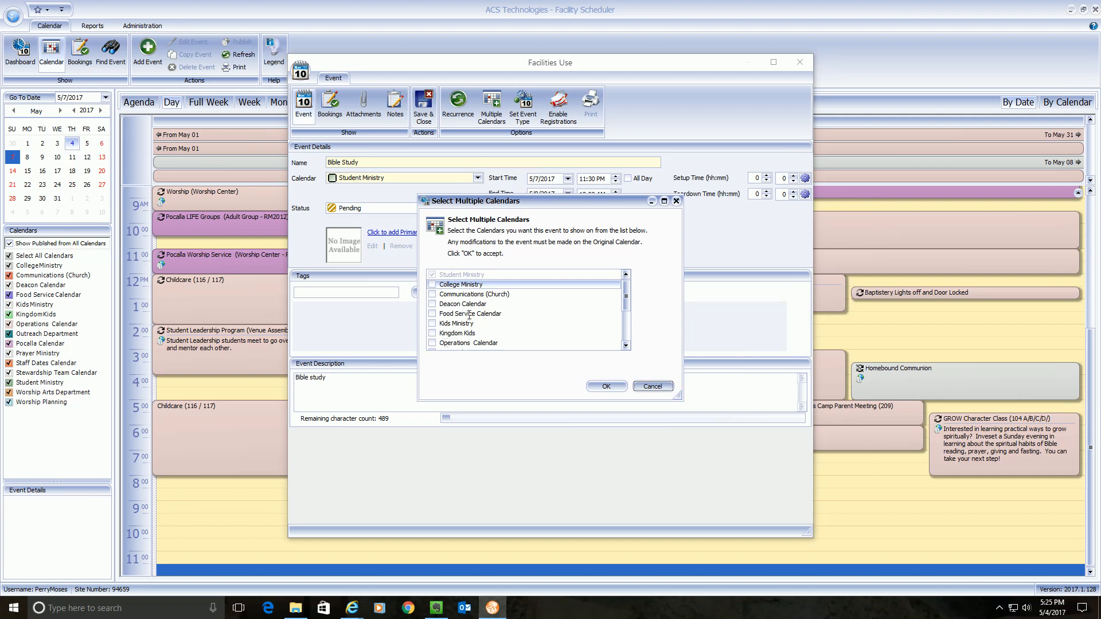
- Add Operations Calendar and Communications (Church) as extra calendars for the event
click(433, 344)
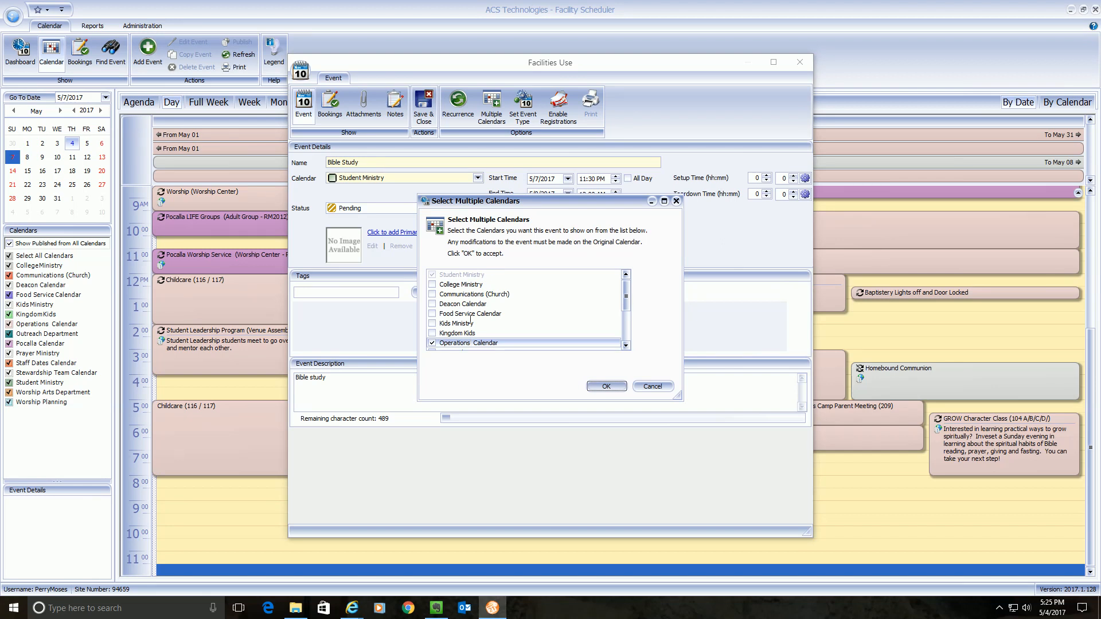
click(433, 294)
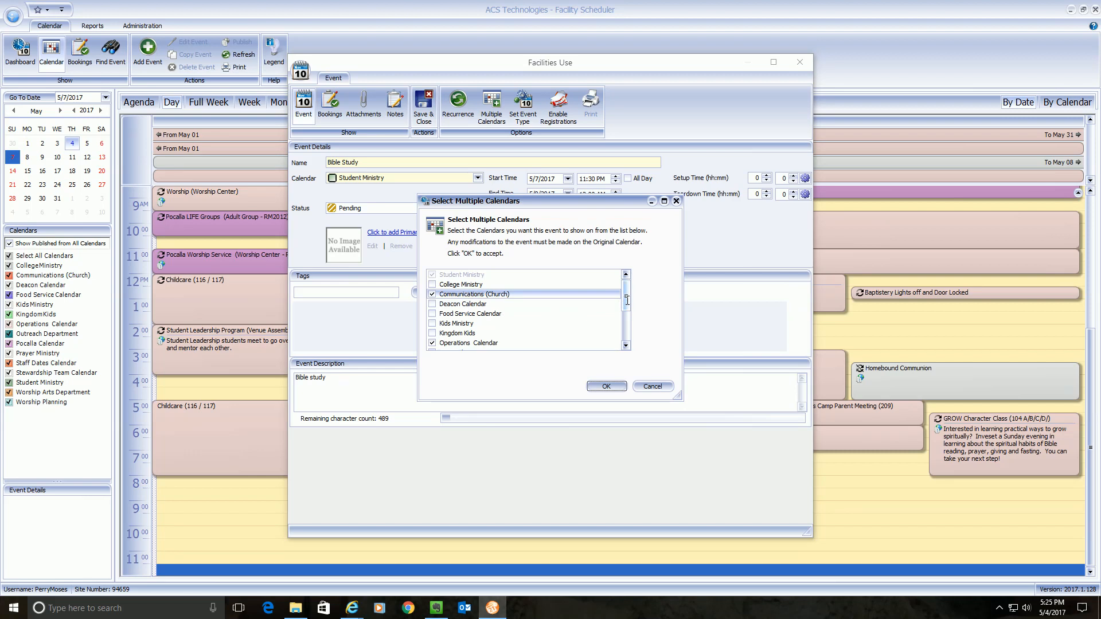
drag(627, 300, 627, 320)
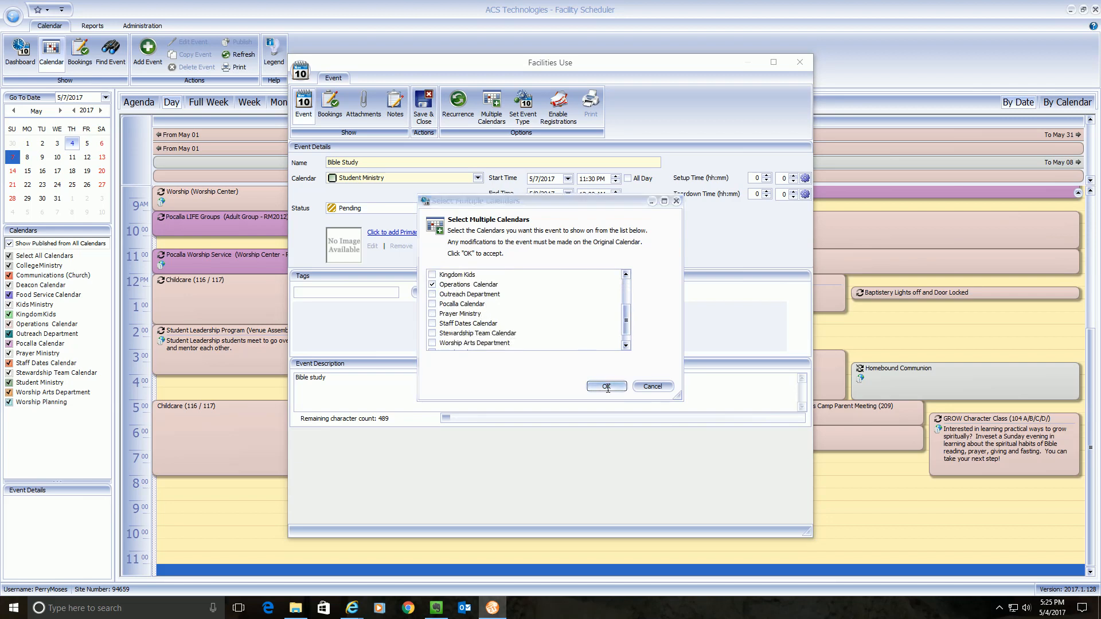
click(607, 387)
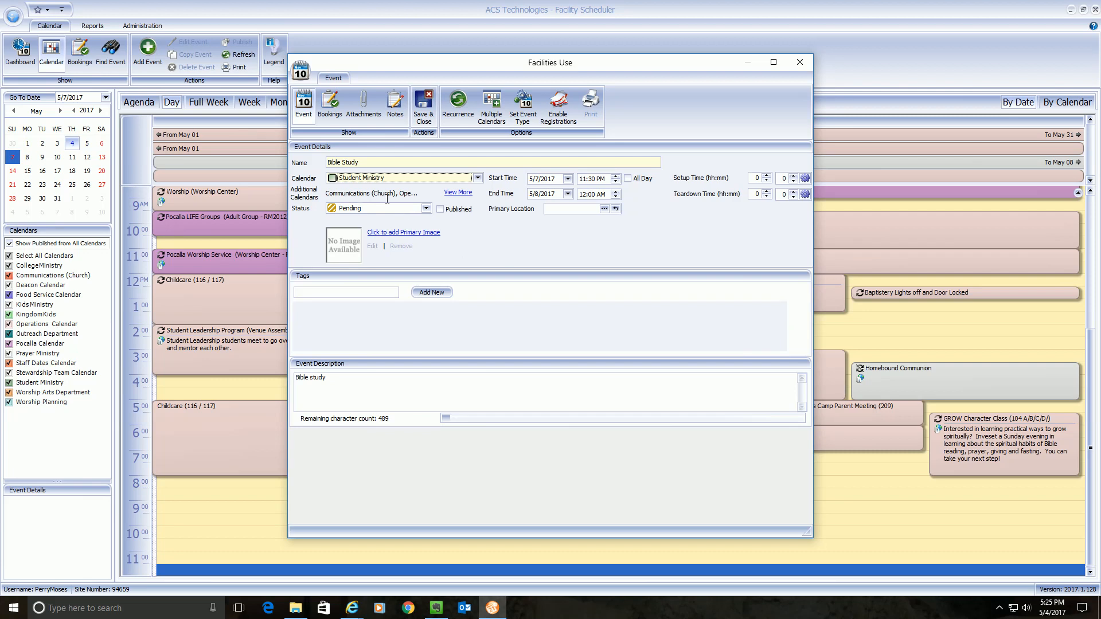
click(426, 209)
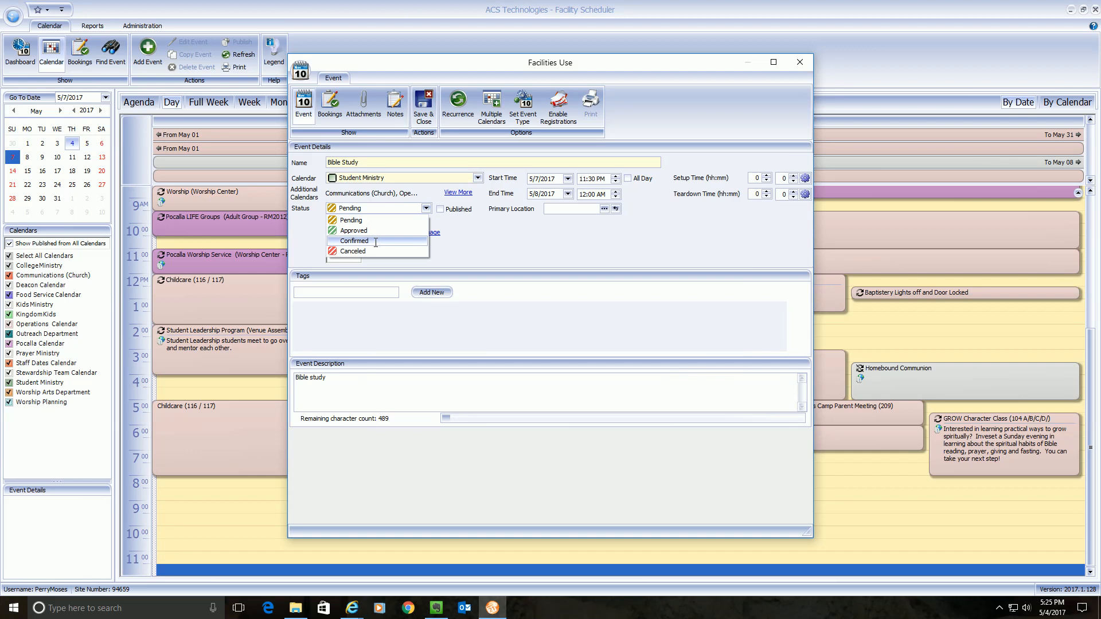
click(474, 240)
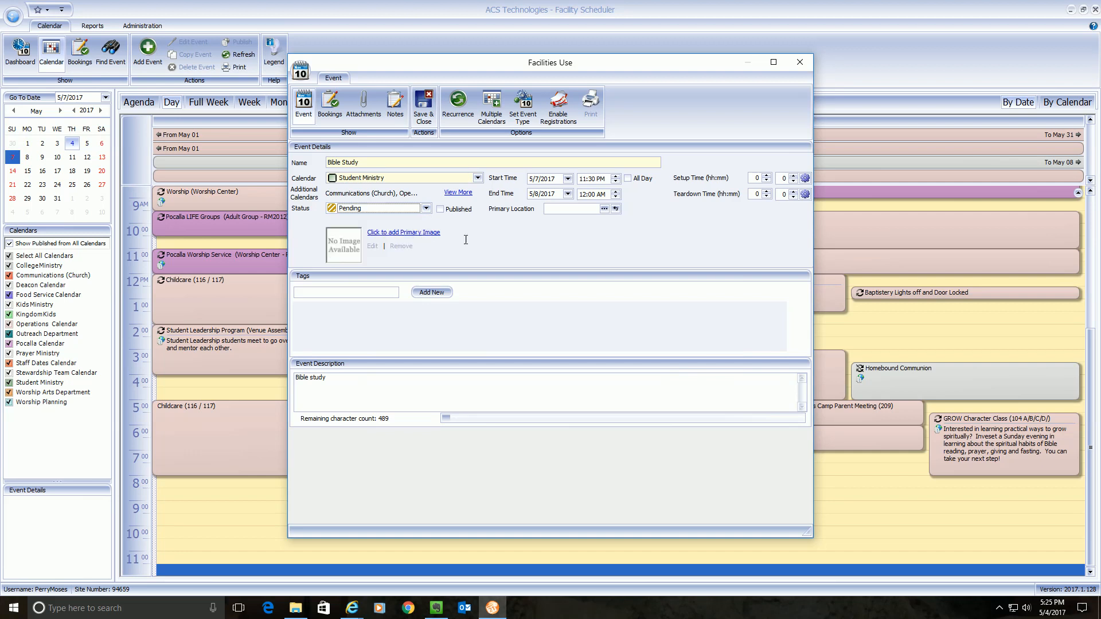
click(427, 209)
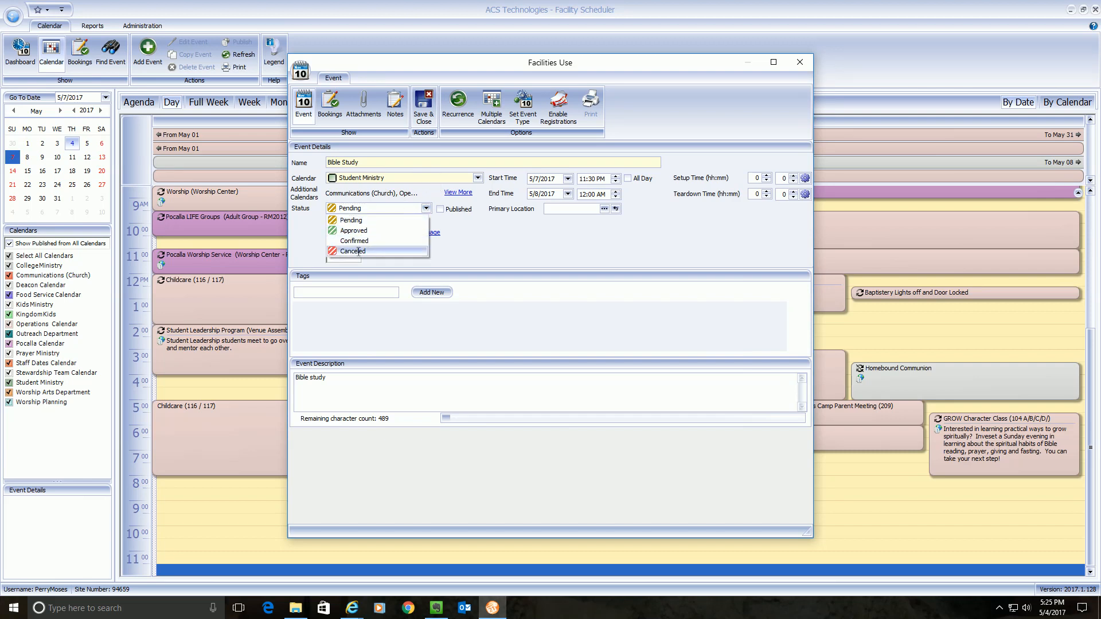
click(455, 236)
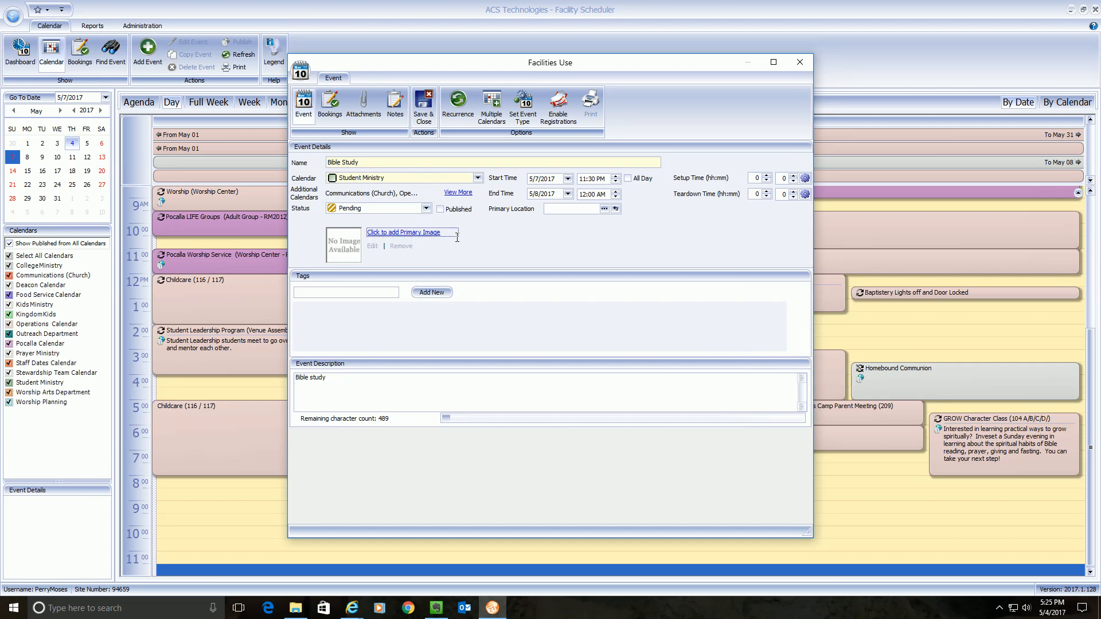
click(690, 411)
- Mark the event Published and set its start to 5/7/2017 5:00 PM
click(441, 209)
click(567, 178)
click(542, 251)
click(583, 179)
text(5)
click(590, 179)
- Set the end date to May 7, 2017 and enter 5 as the end hour
click(537, 195)
click(567, 194)
click(546, 265)
click(583, 194)
text(5)
click(604, 210)
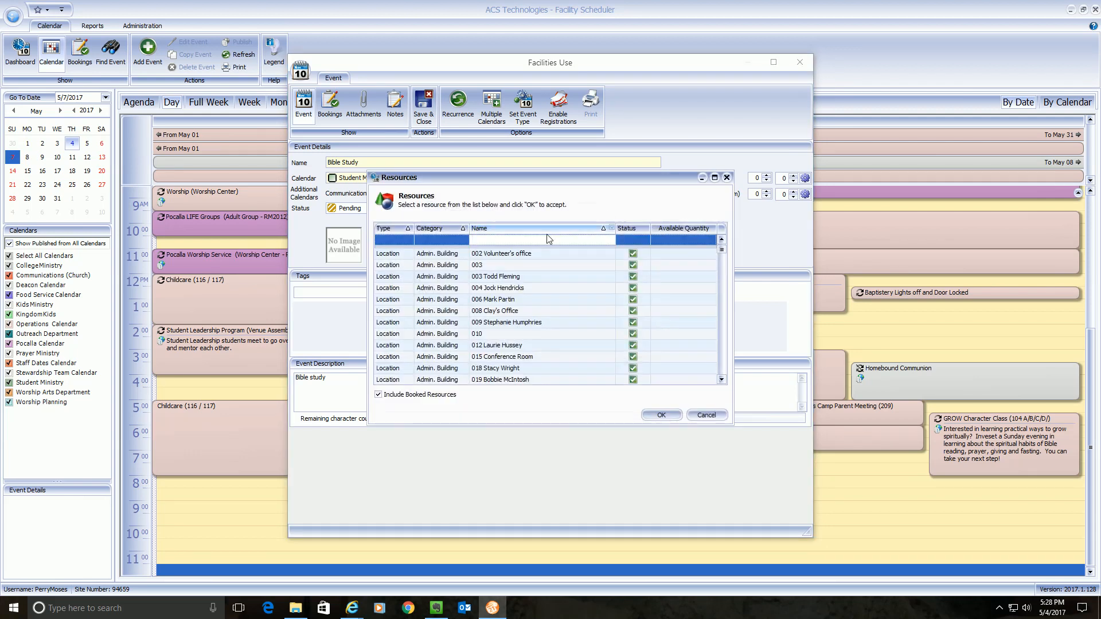
click(548, 239)
click(380, 398)
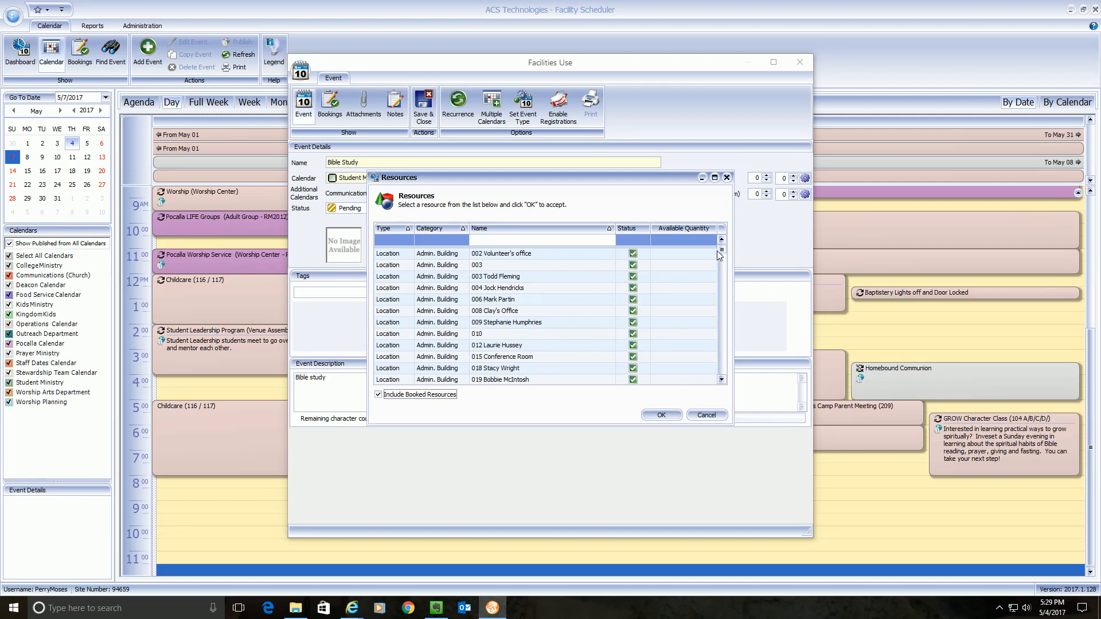
drag(721, 250, 726, 273)
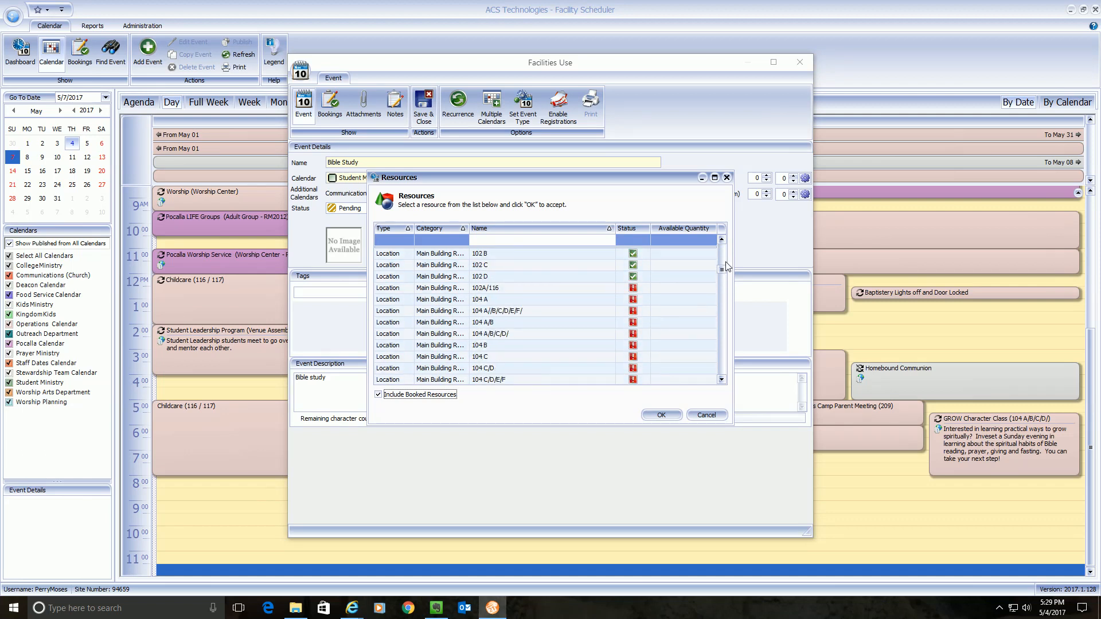
drag(721, 269, 736, 312)
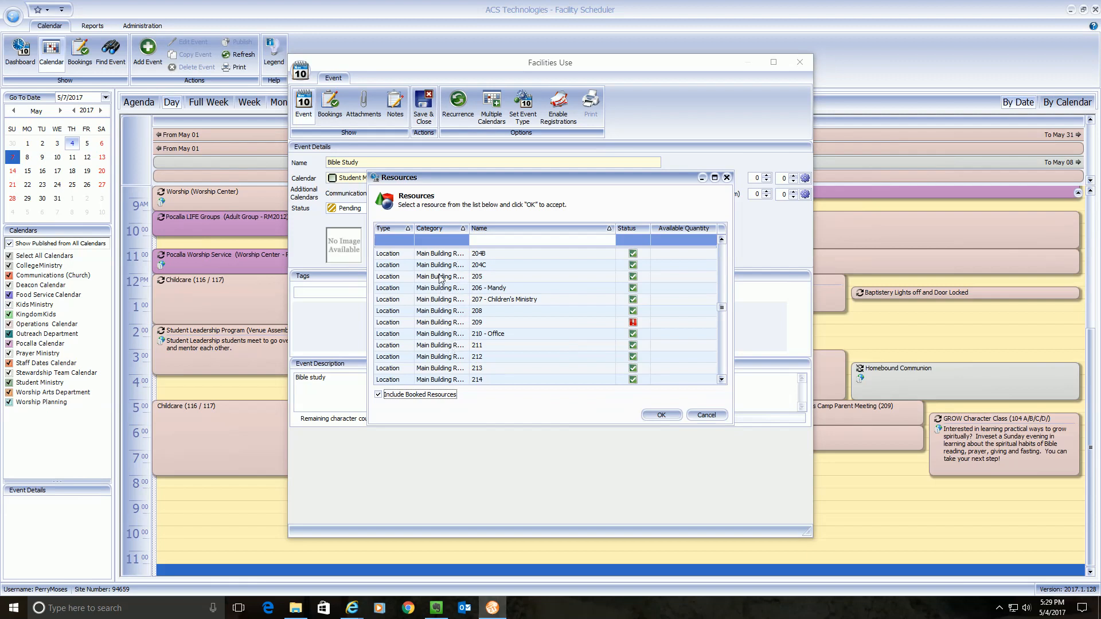
drag(722, 312, 724, 357)
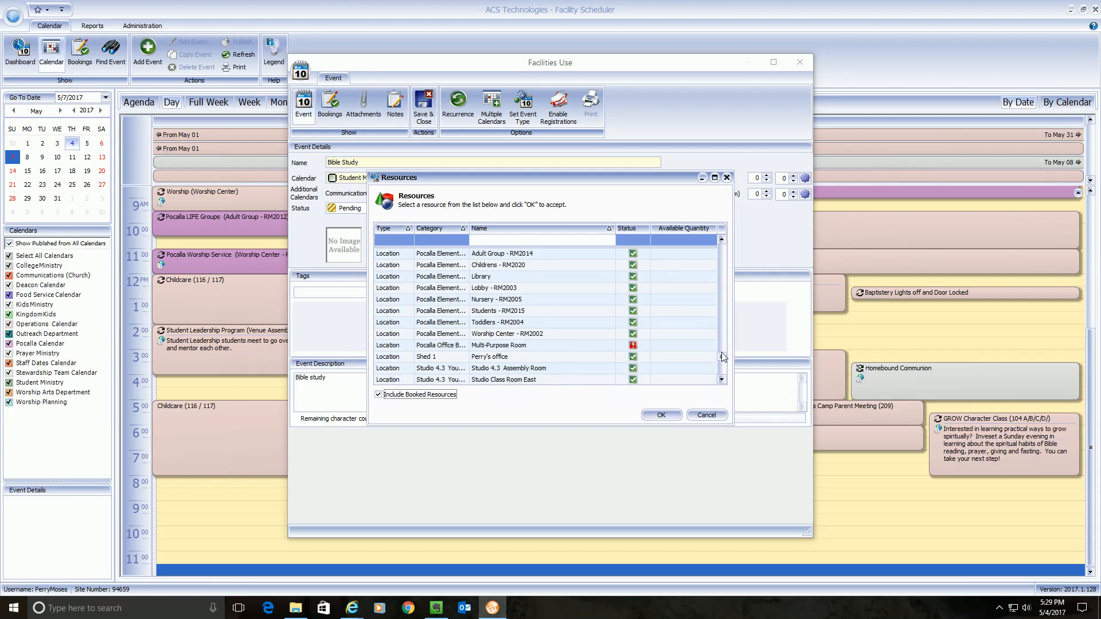
drag(721, 356, 683, 261)
click(539, 242)
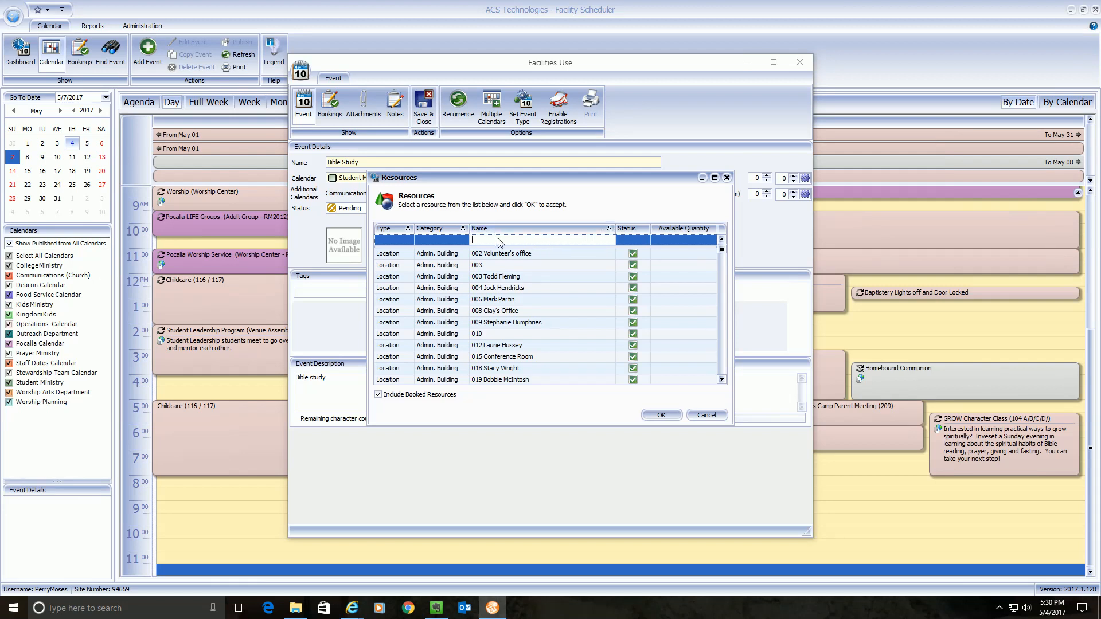
- Filter resources by '201' and choose Main Building room 201 as primary location
text(20)
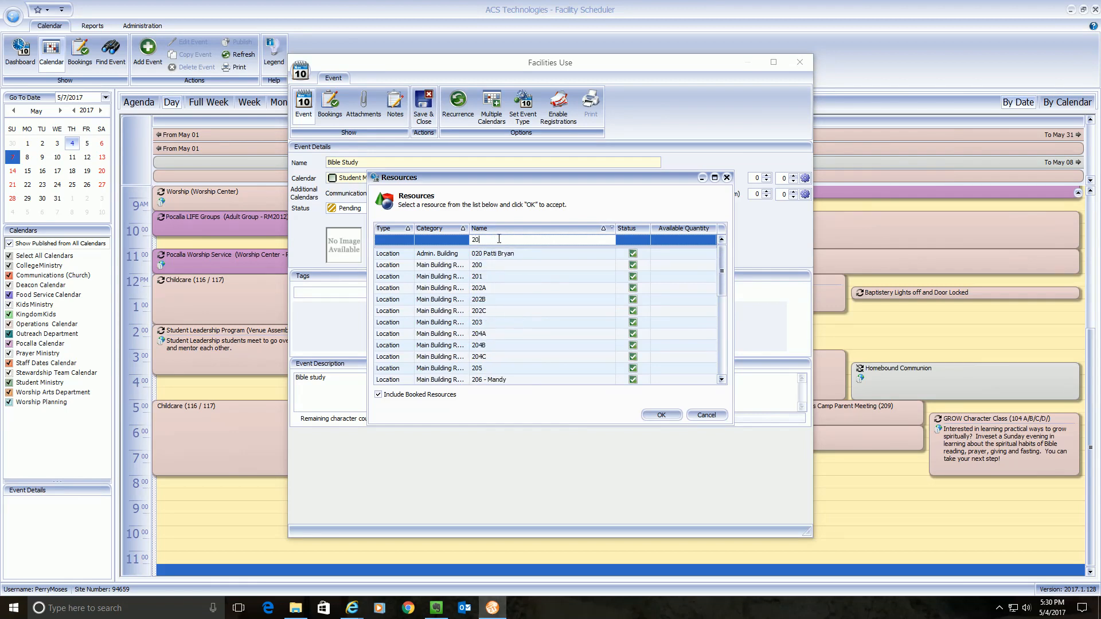
text(1)
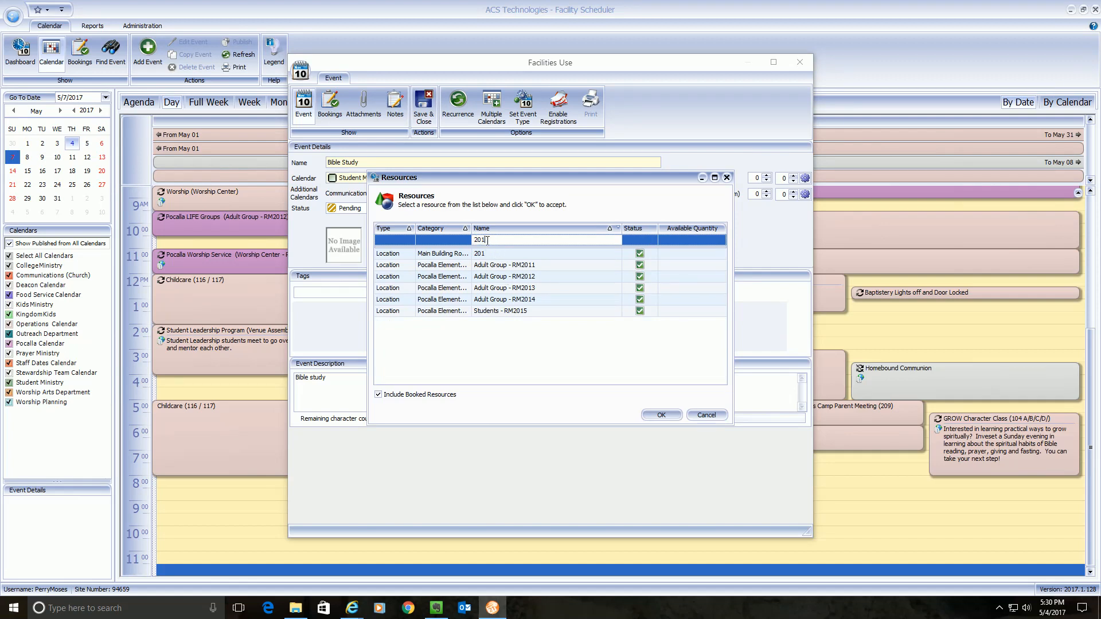
click(492, 253)
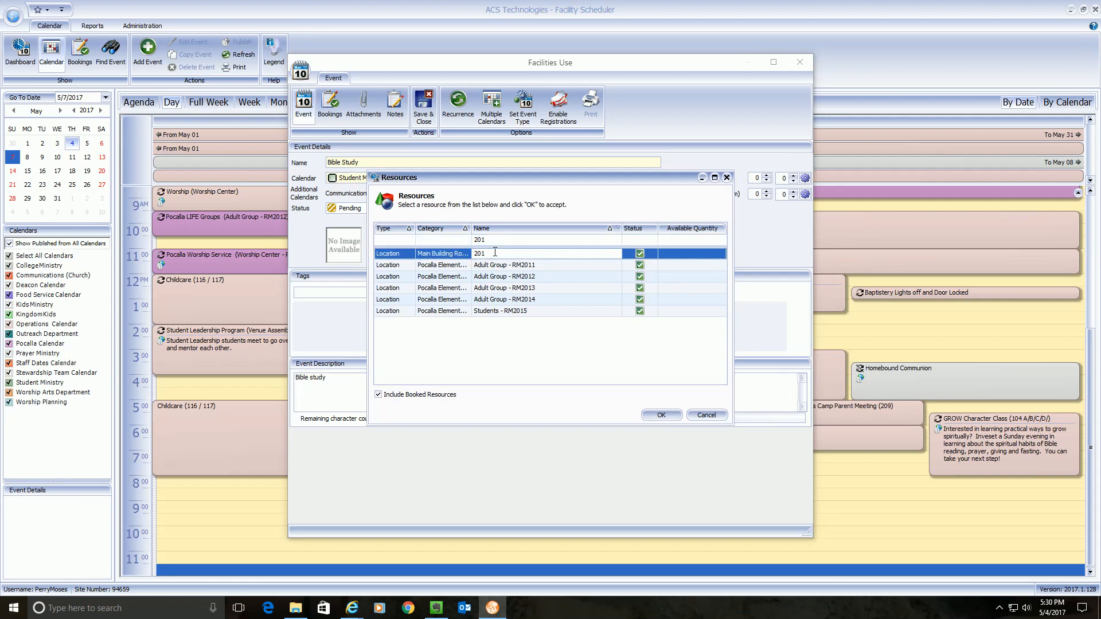
click(663, 415)
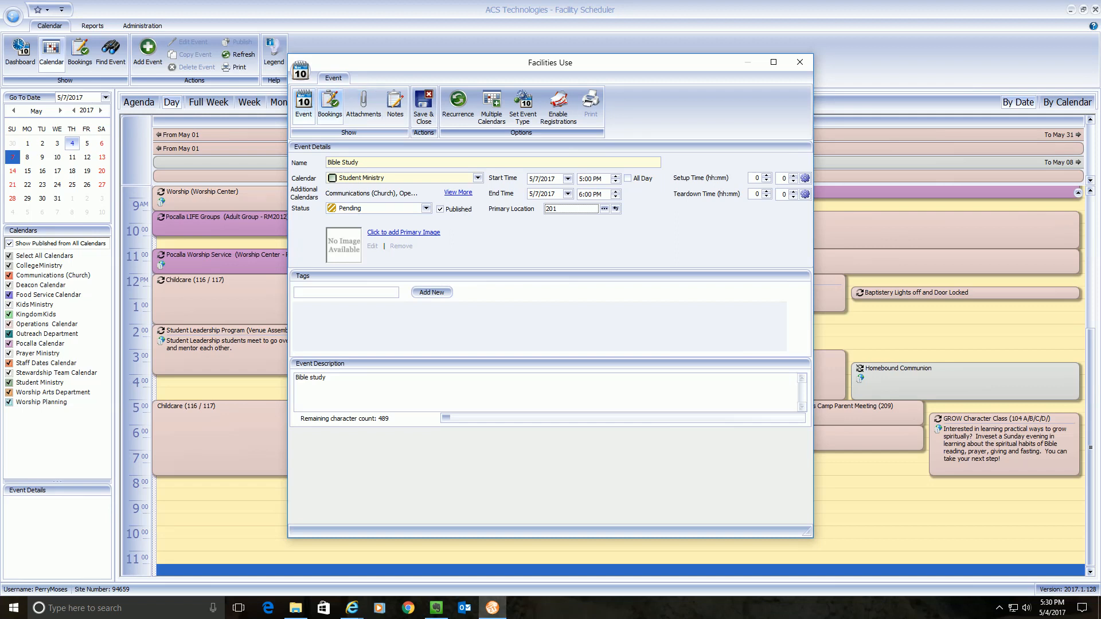
- Book the Cart 21 50" Sharp Roku TV -201 cart as an extra event resource
click(329, 103)
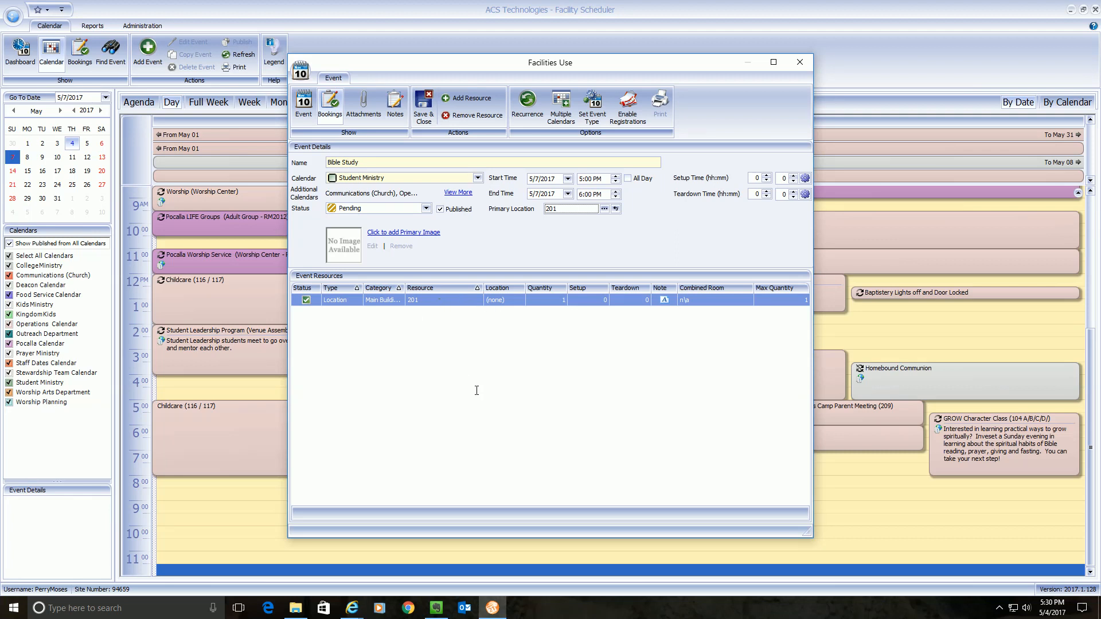
click(466, 97)
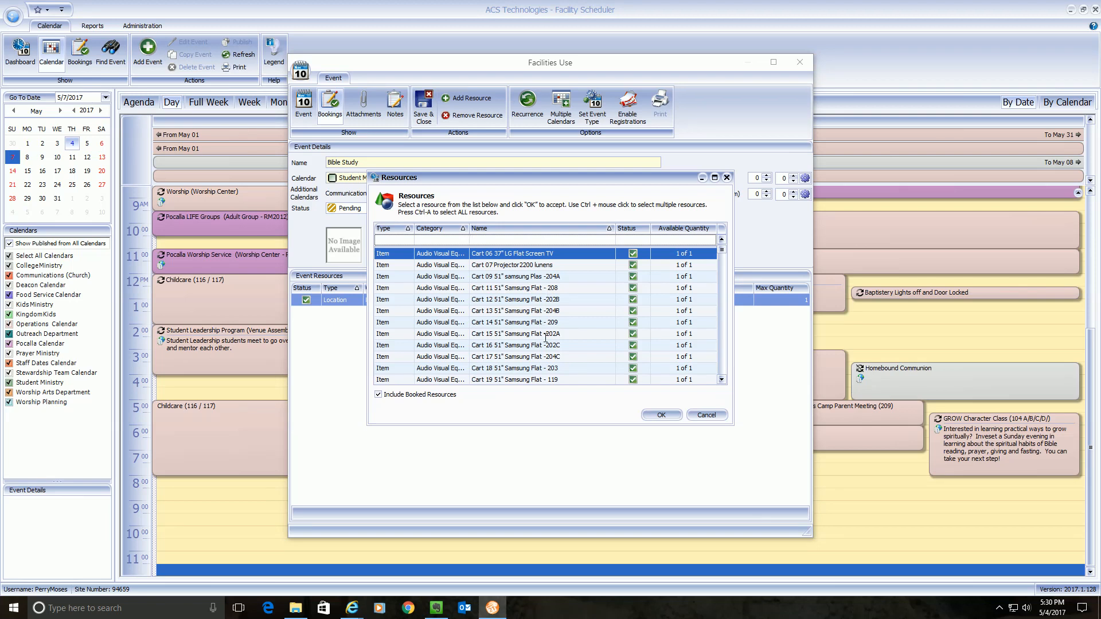
click(722, 379)
click(721, 379)
click(721, 379)
click(721, 380)
click(722, 379)
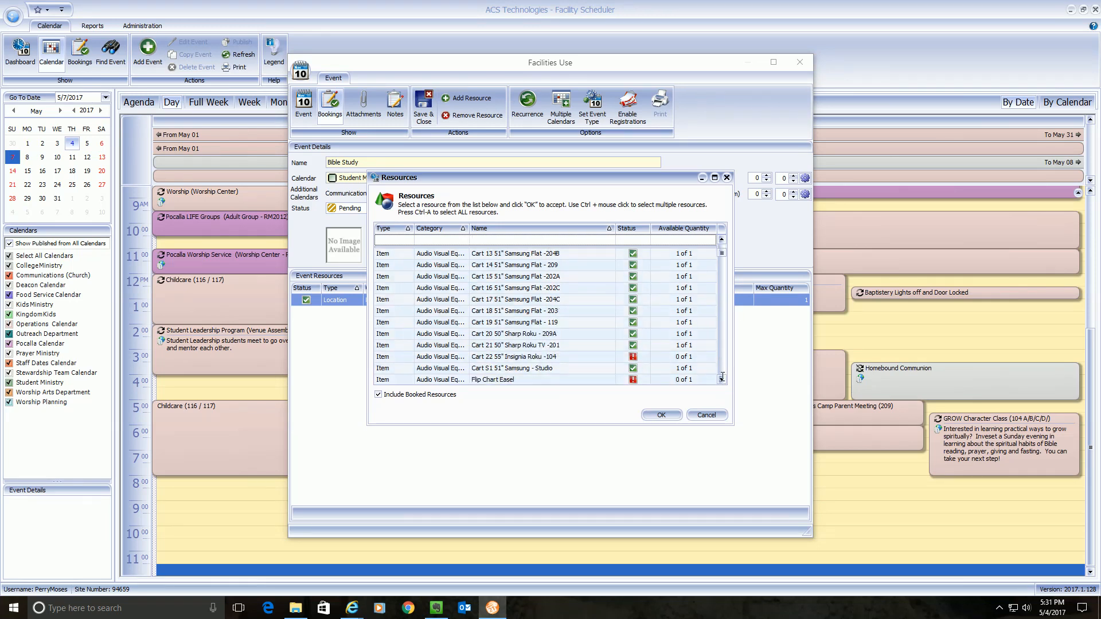
click(532, 345)
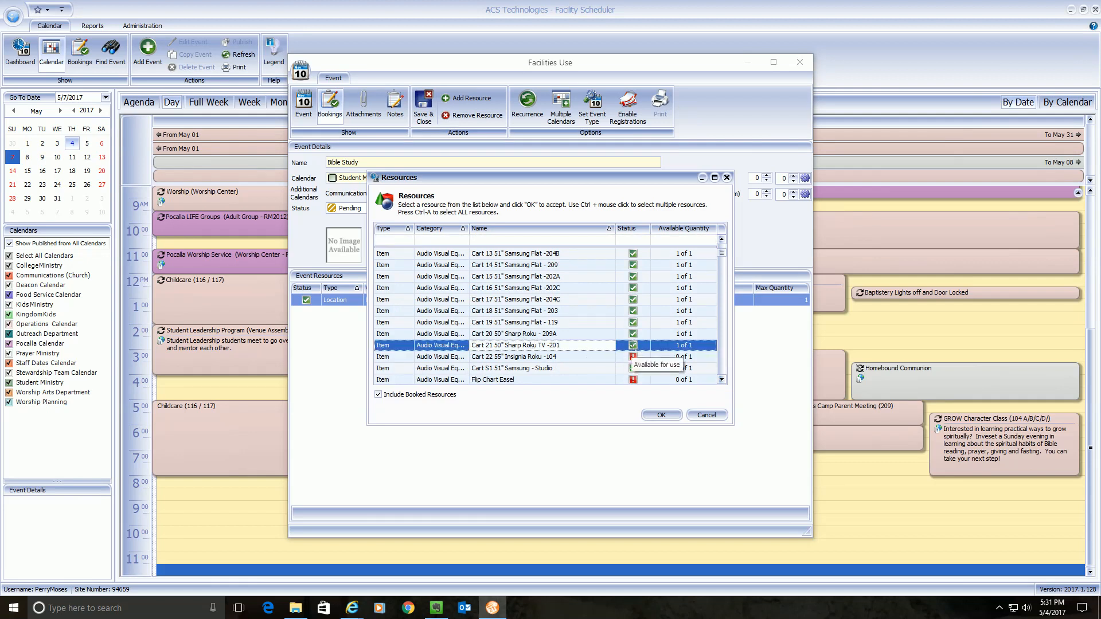
click(661, 415)
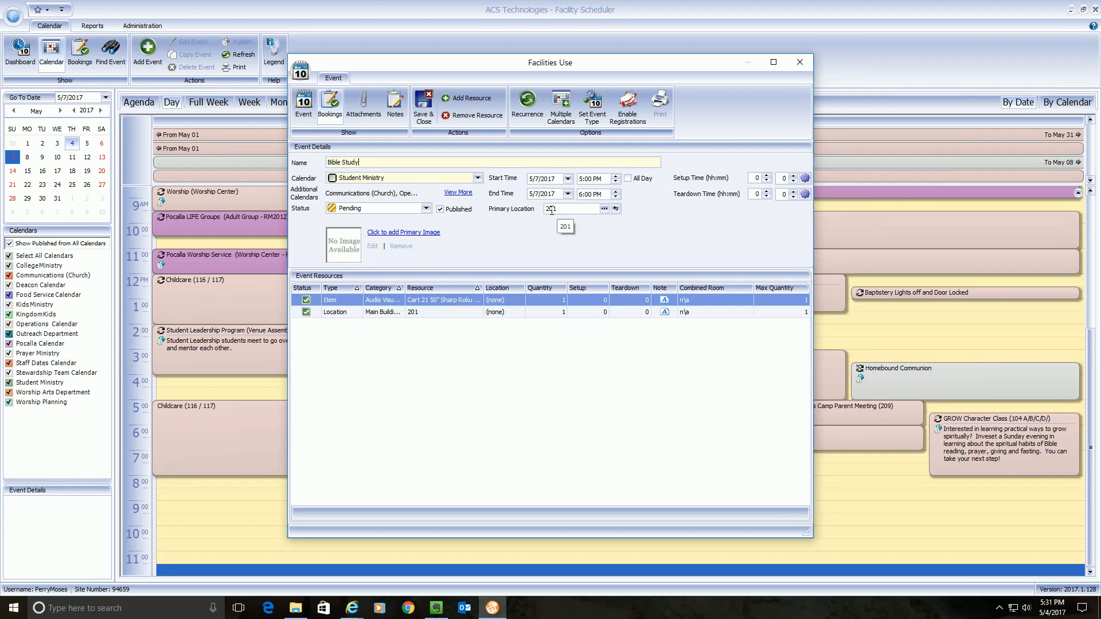
click(428, 313)
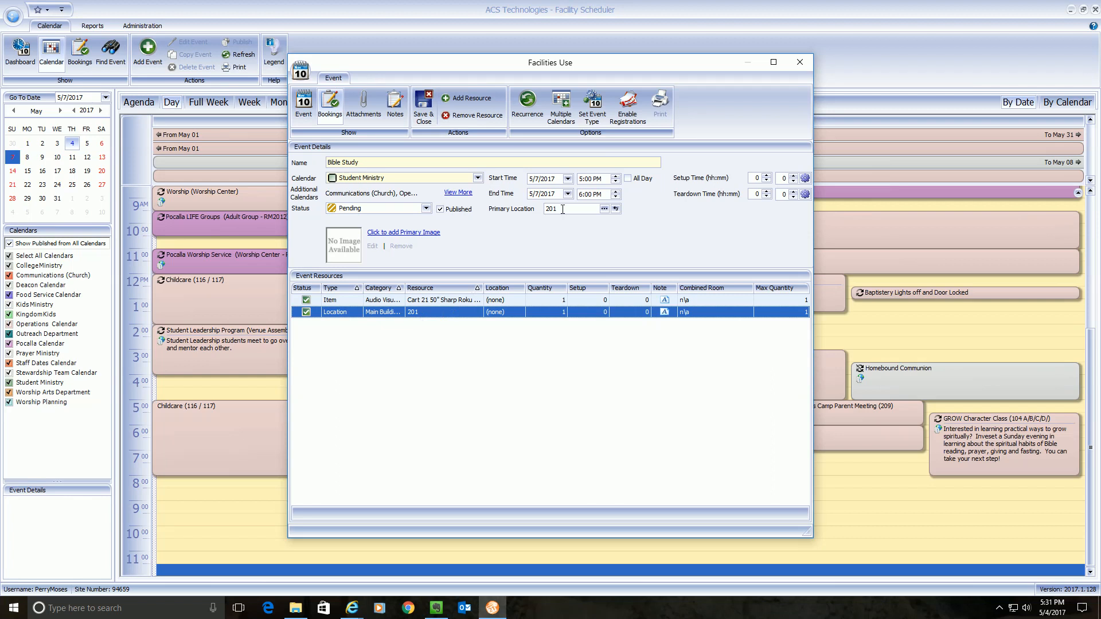
- Decline removing room 201 and cancel the Resources dialog, keeping both bookings
click(604, 209)
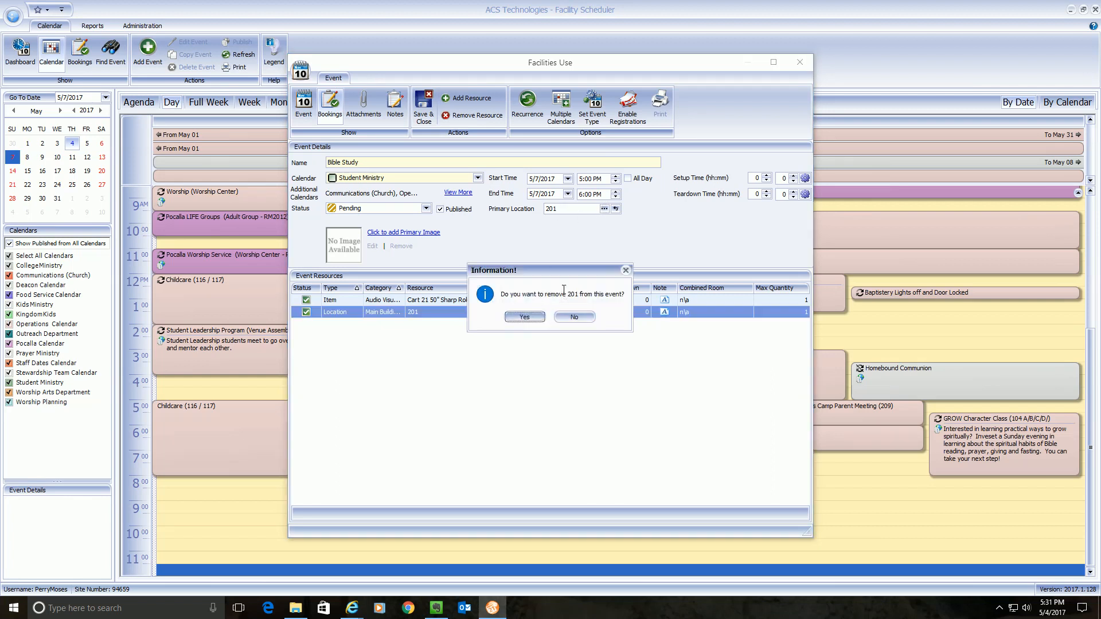
click(583, 318)
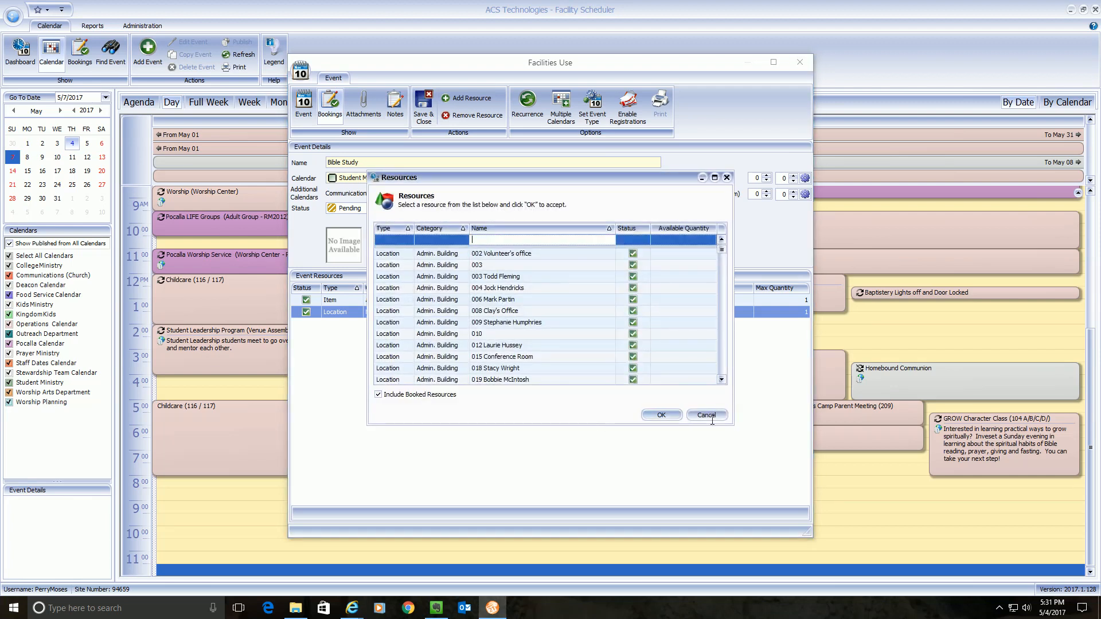
click(709, 417)
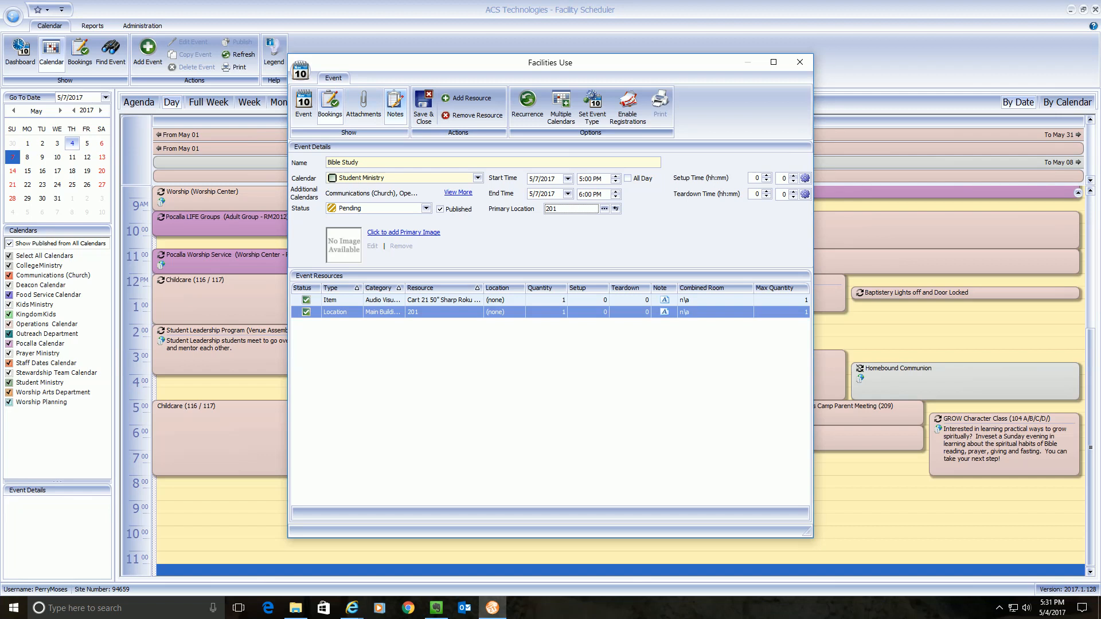
- Show the Bible Study event's blank Notes page
click(395, 104)
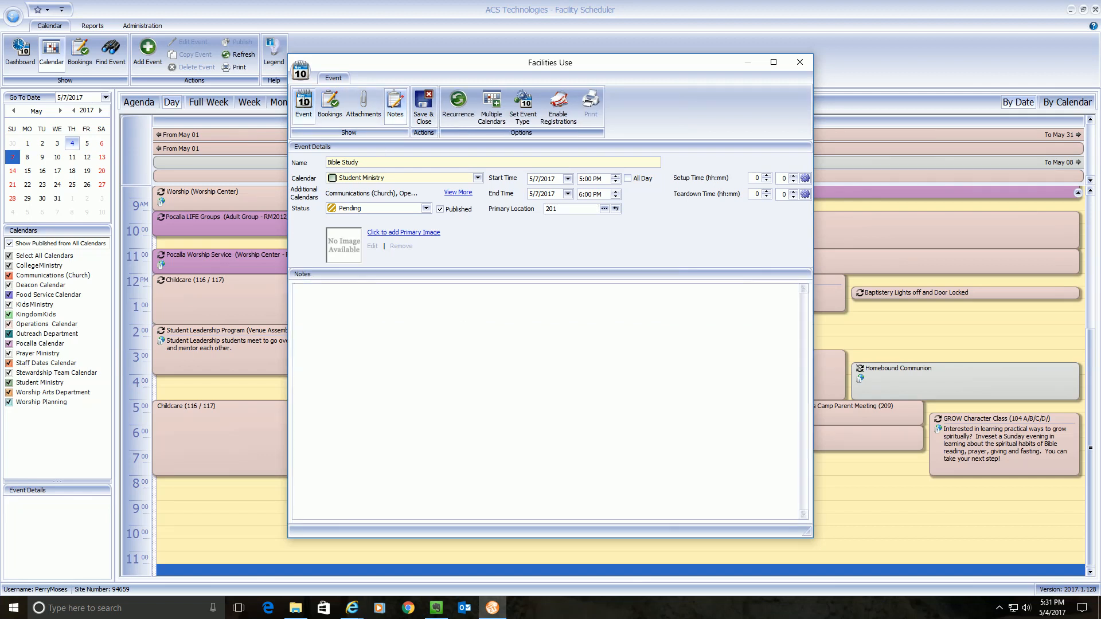
click(306, 105)
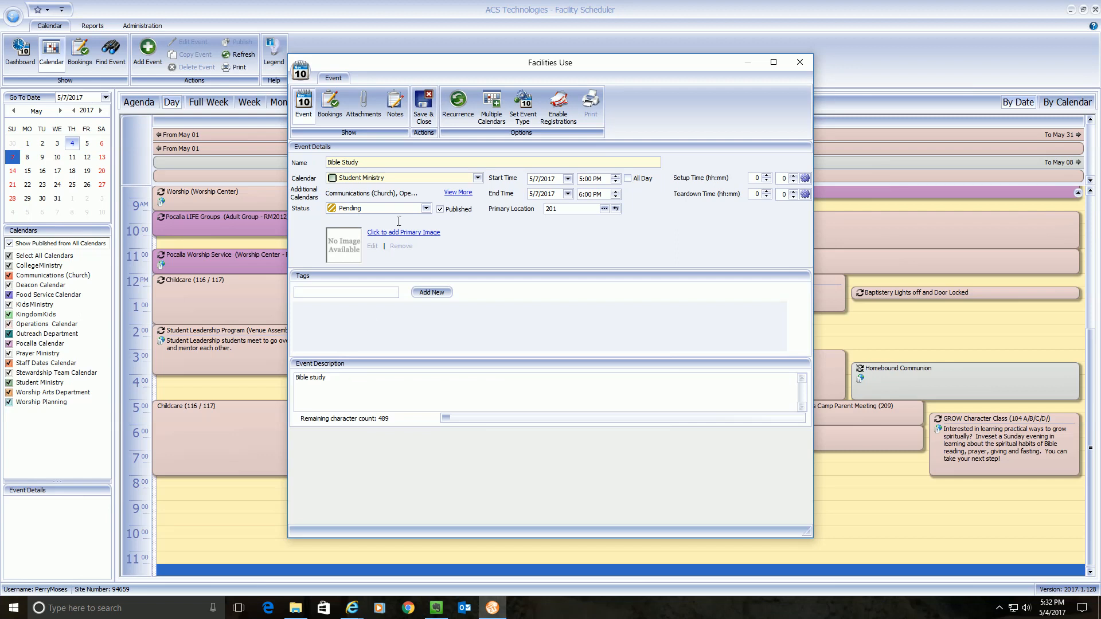
click(395, 103)
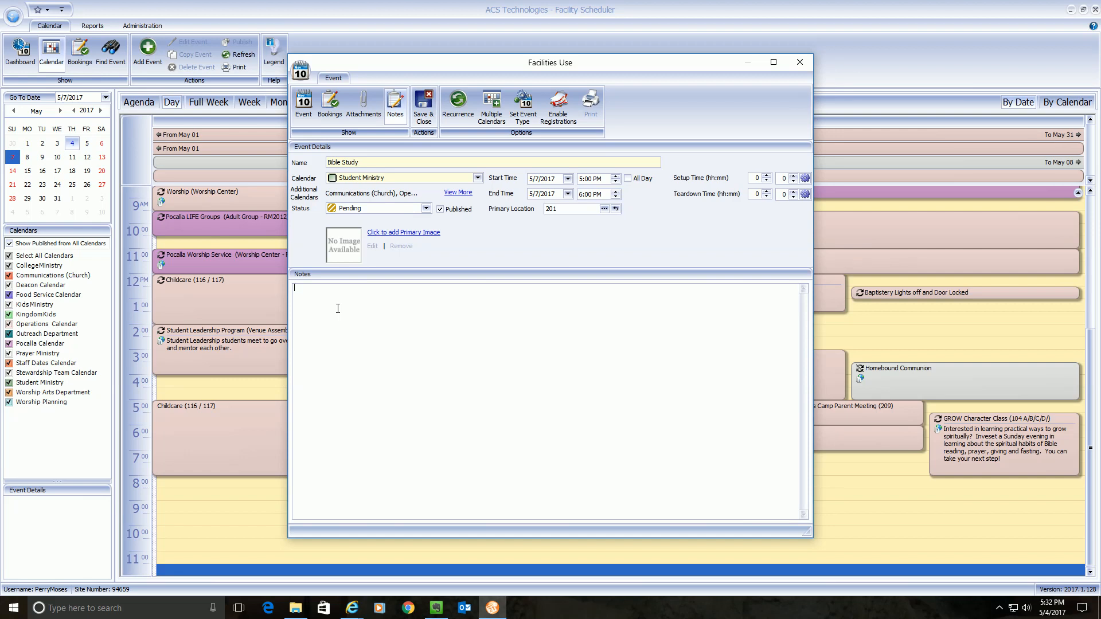
- Type notes giving the point of contact's name, cell and e-mail, 'no setup required', and 'large trashcan please'
text(C)
text(no setup )
text(required)
text(rge trashca)
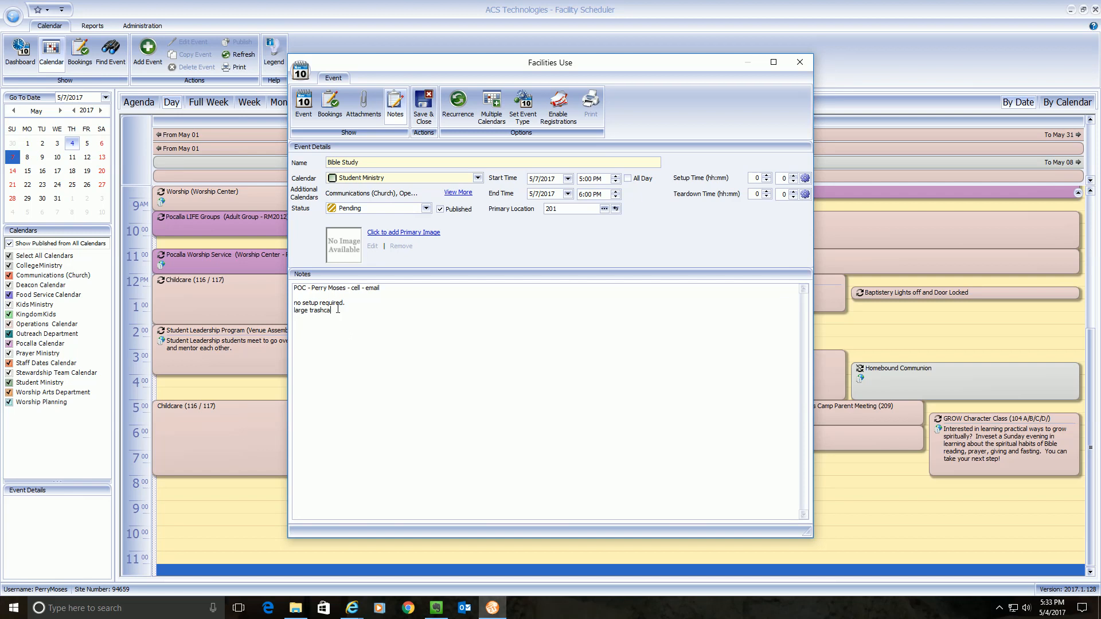
text(n please)
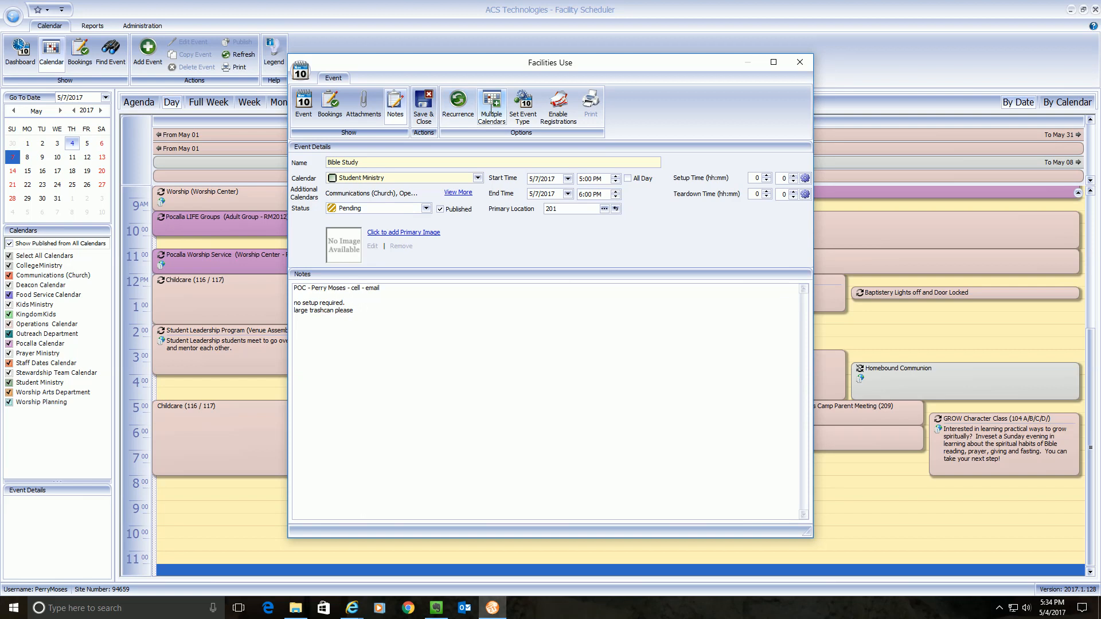
- Look at the event type list, cancel it unchanged, and go back to the Event details
click(526, 107)
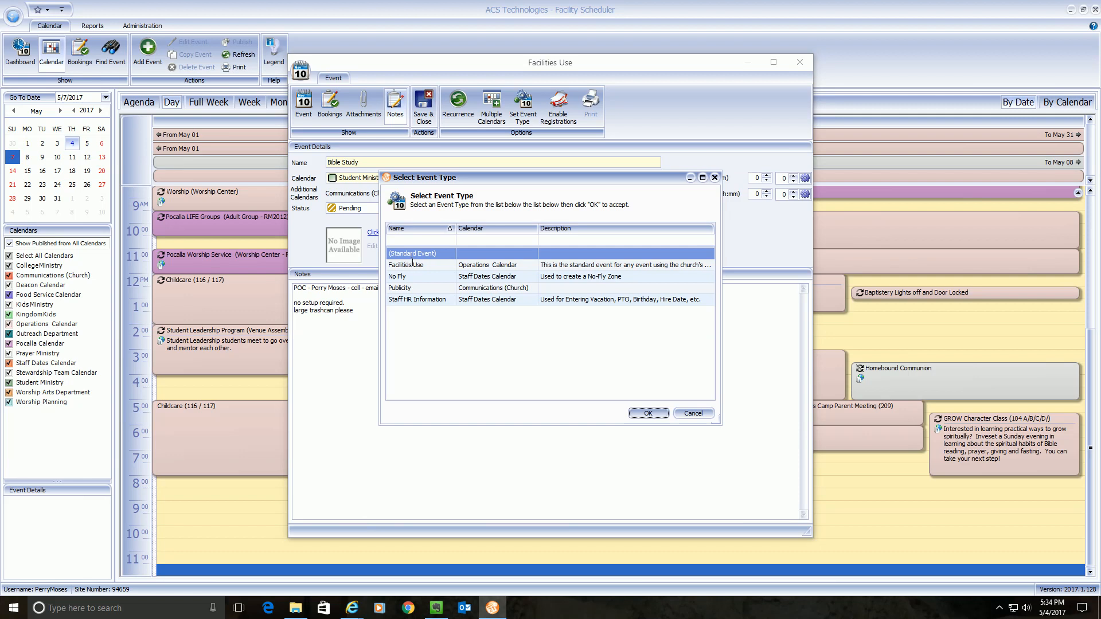
click(682, 413)
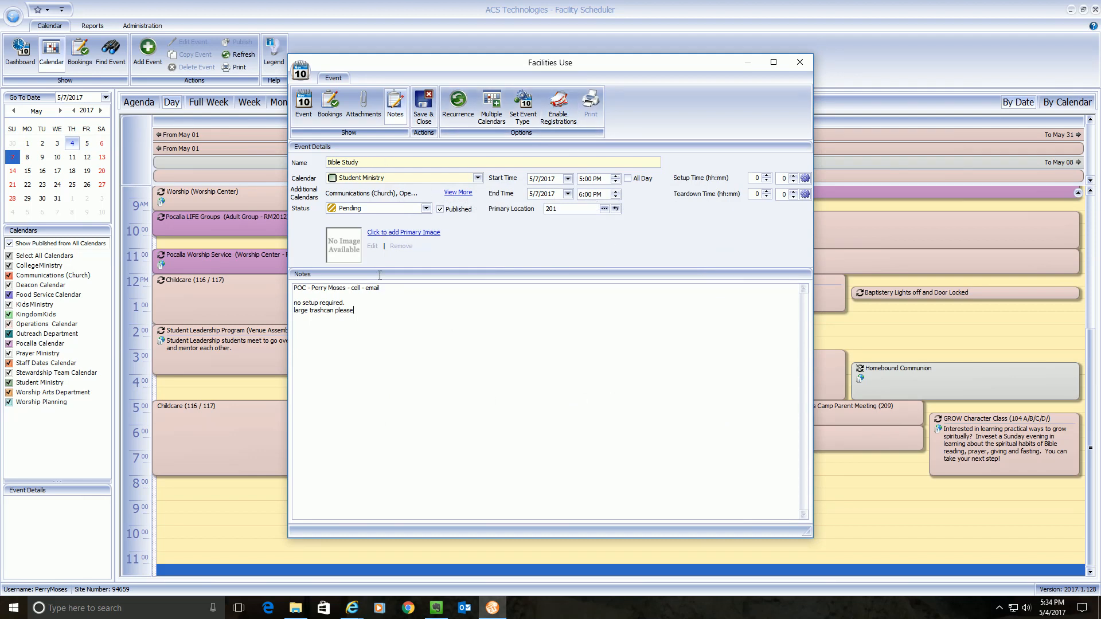
click(304, 105)
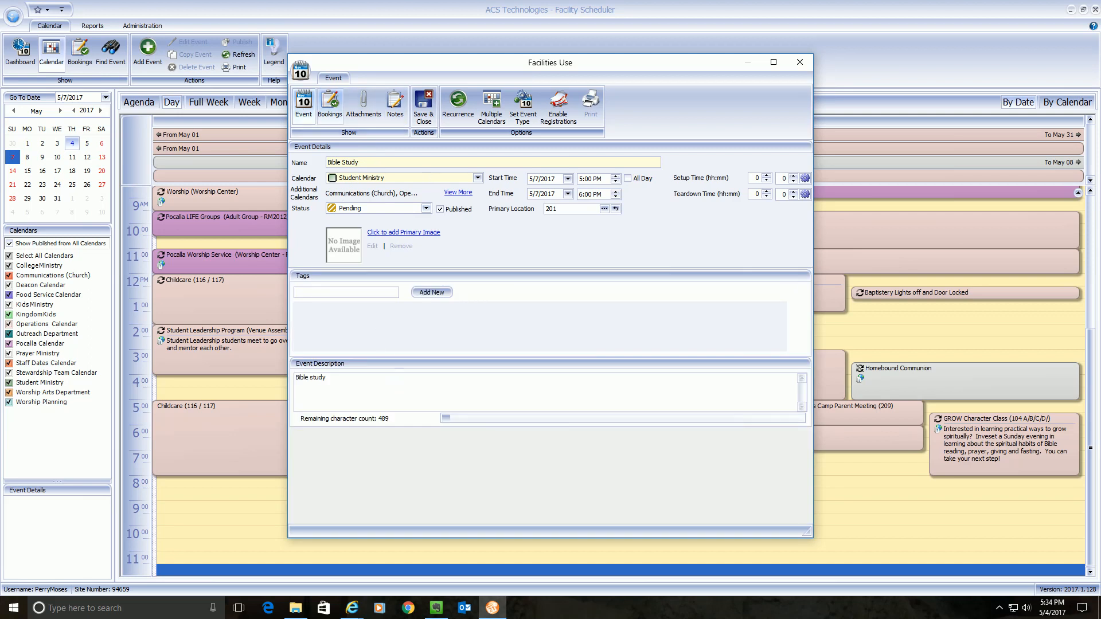
- Review the Bookings and Notes views, then Save & Close the Bible Study event
click(330, 103)
click(395, 103)
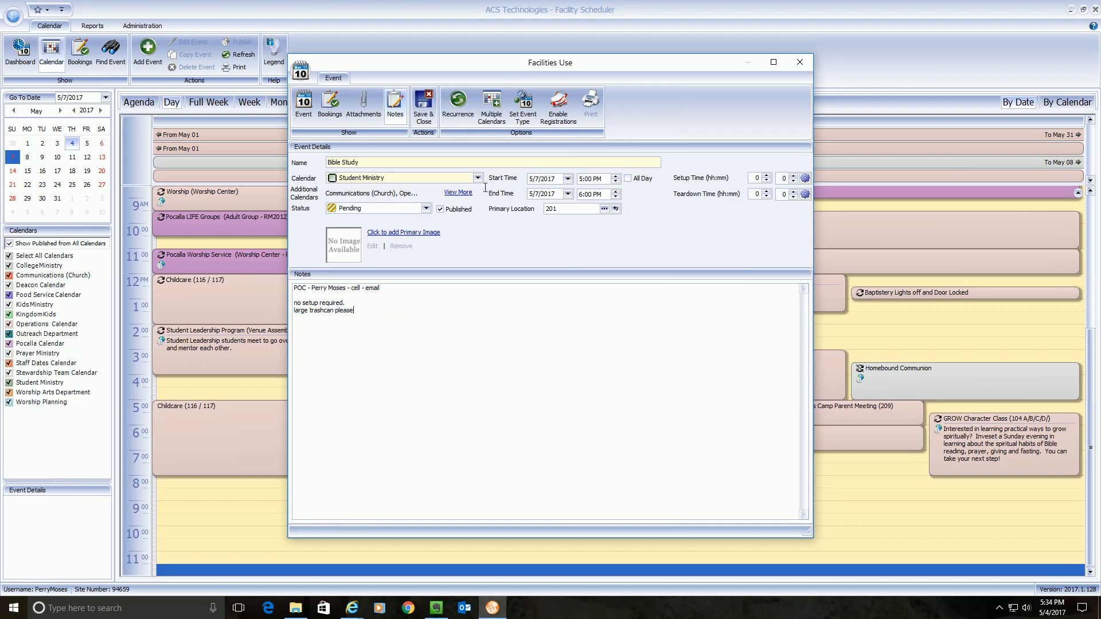
click(424, 105)
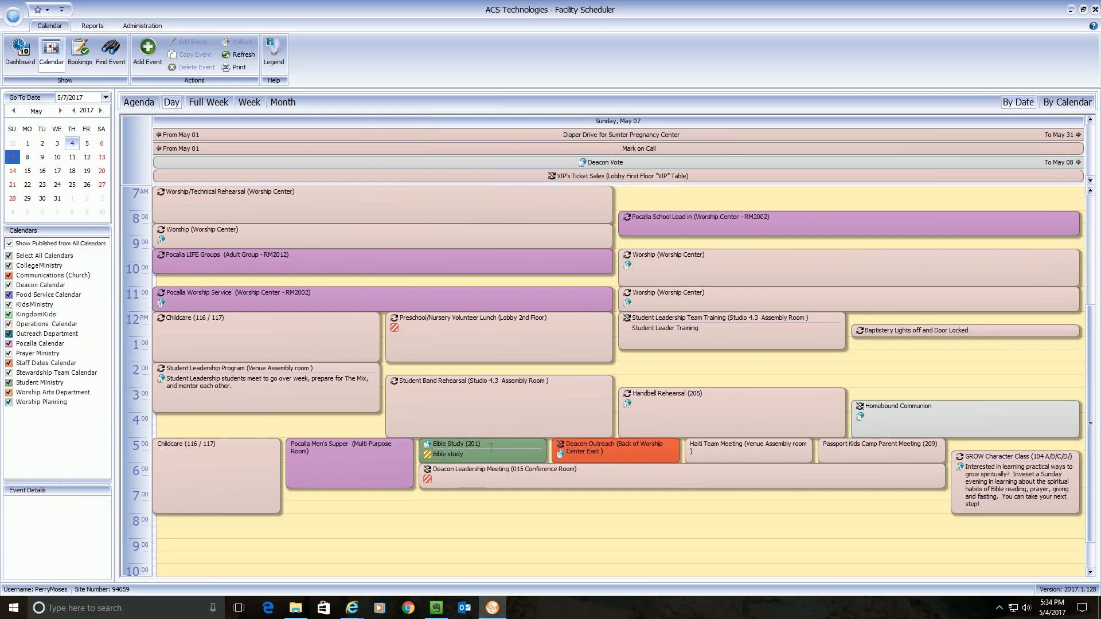
- Show the Bible Study event's details and toggle the Student Ministry calendar
mouse_move(479, 452)
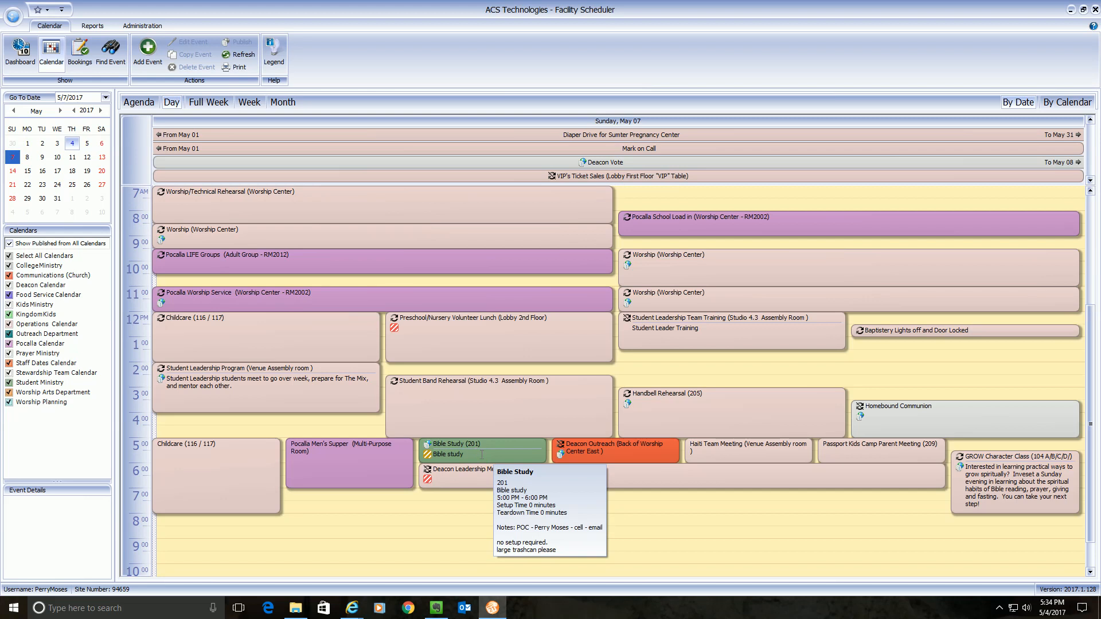
click(491, 447)
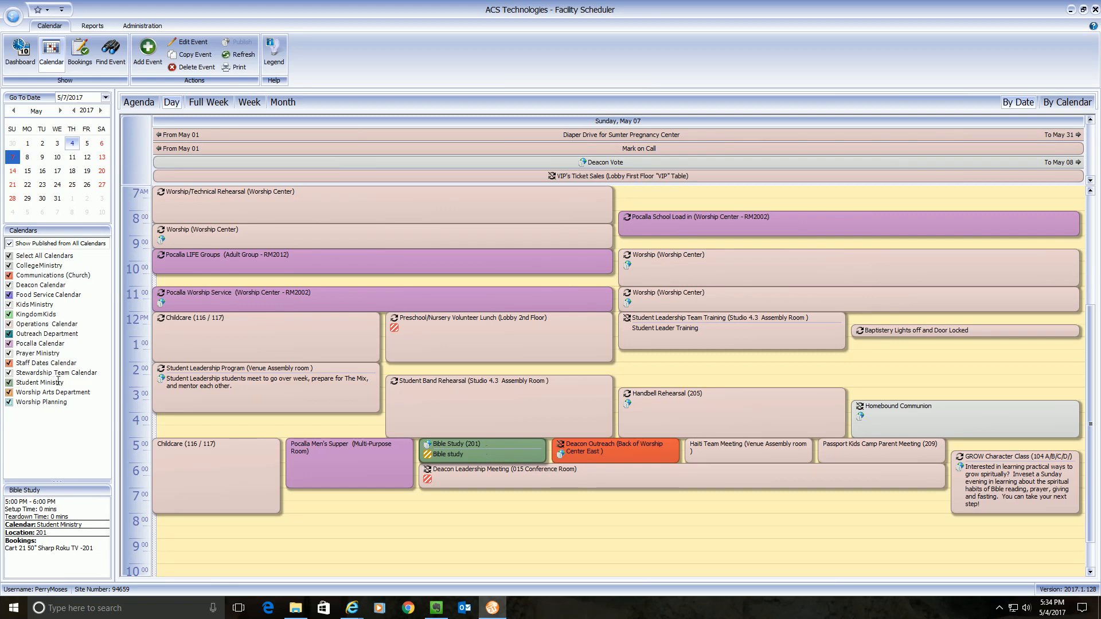
click(36, 384)
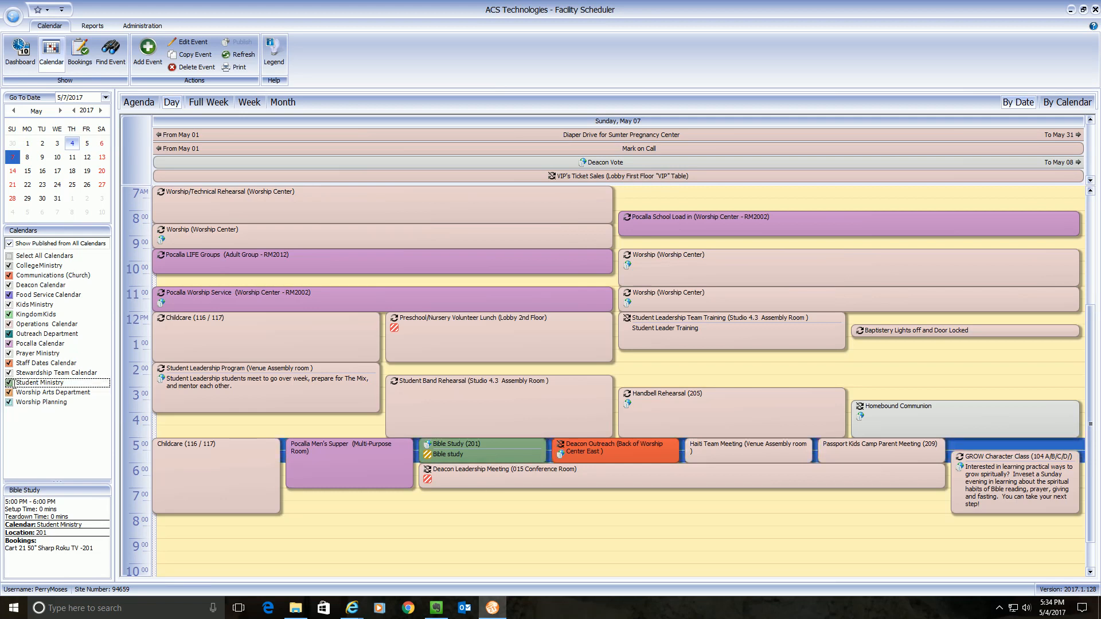
mouse_move(489, 454)
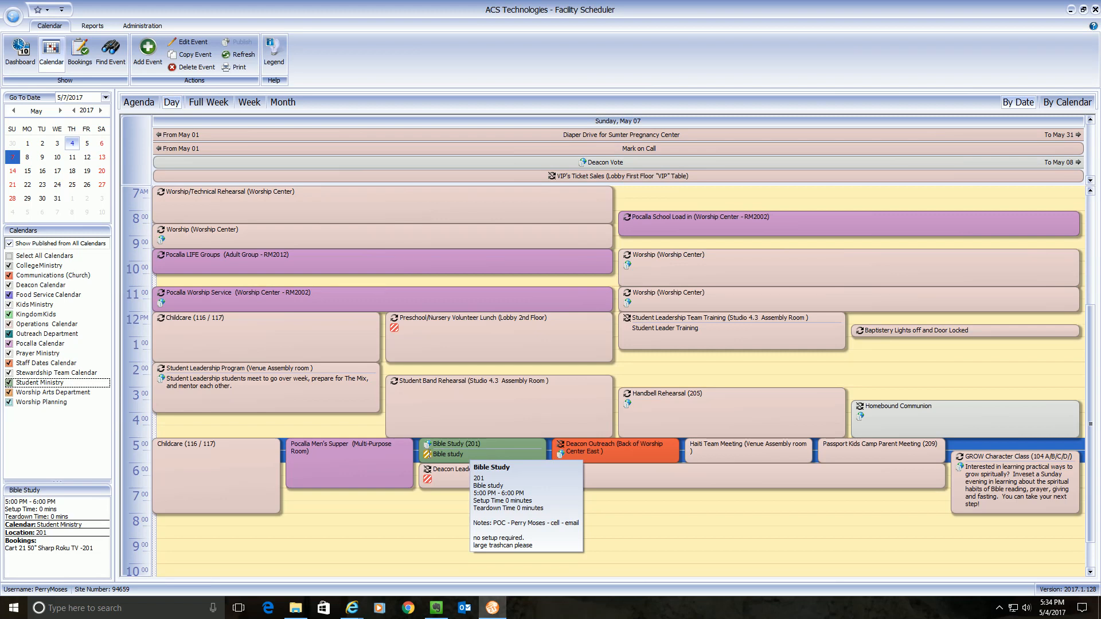
click(276, 51)
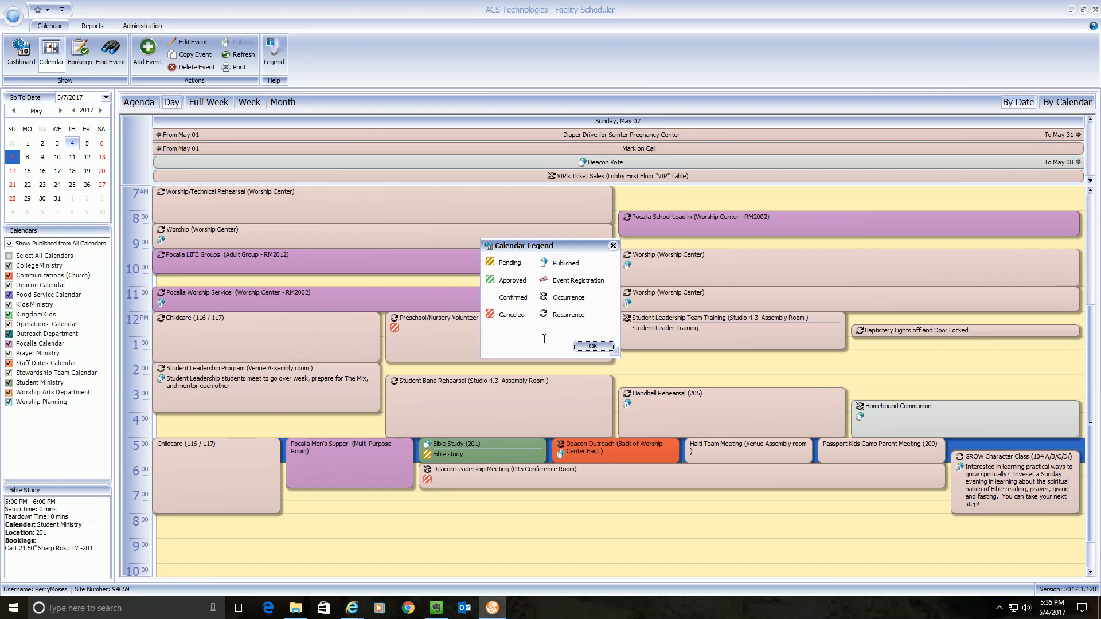
click(584, 346)
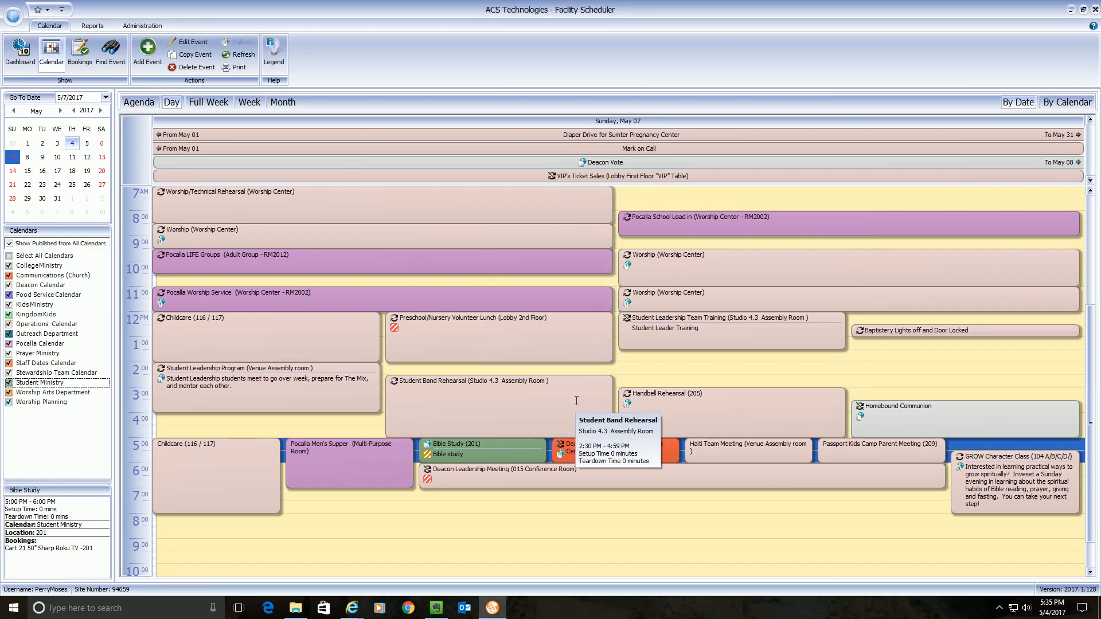
mouse_move(537, 459)
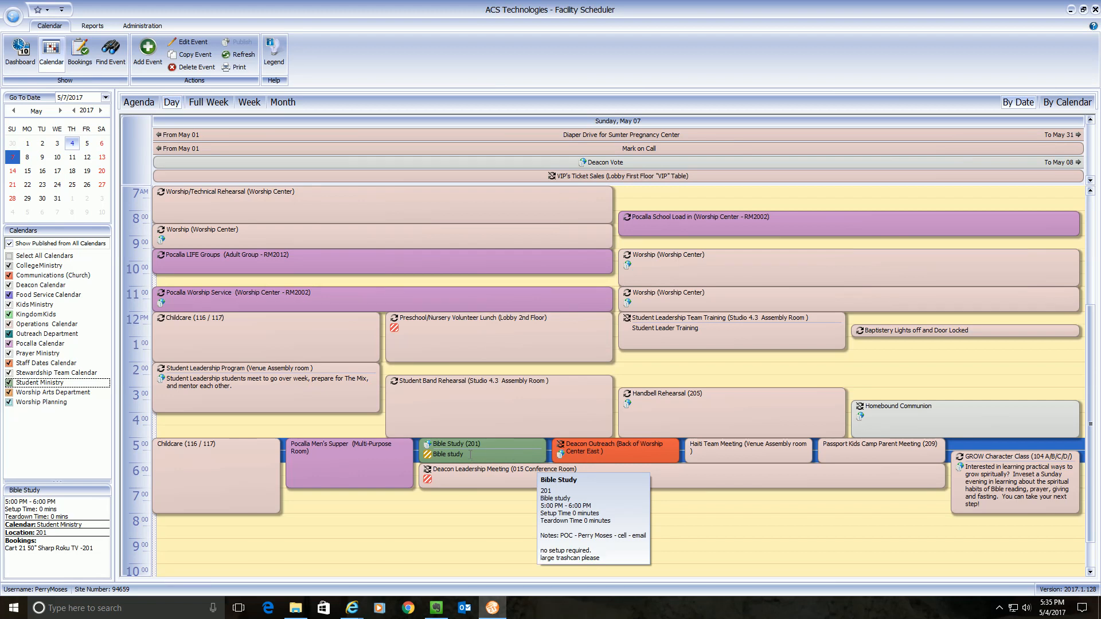
click(20, 50)
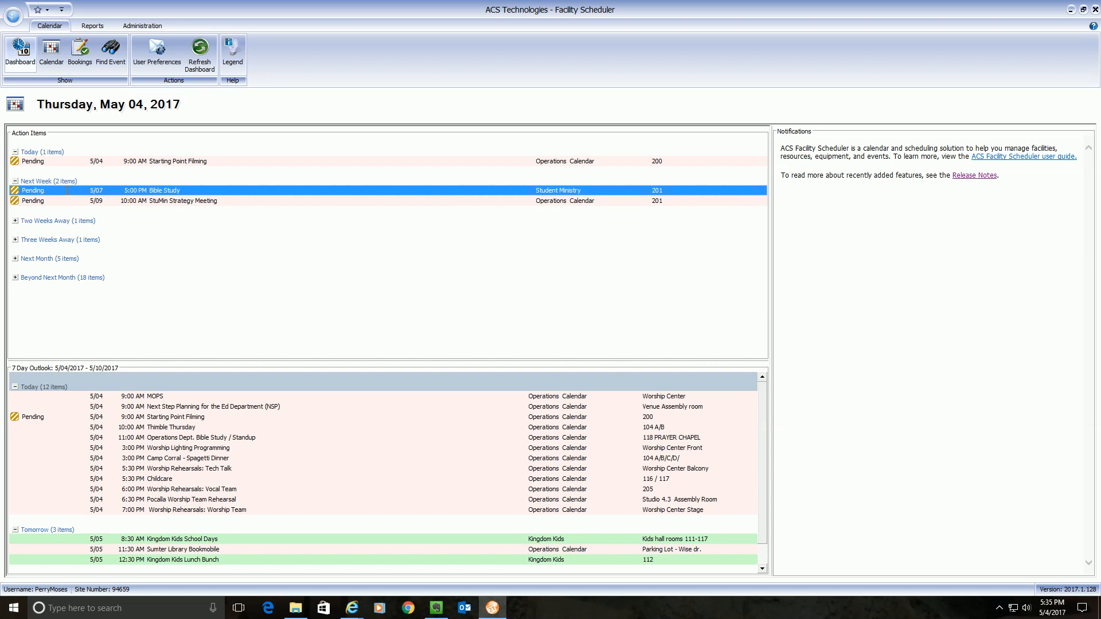
click(51, 50)
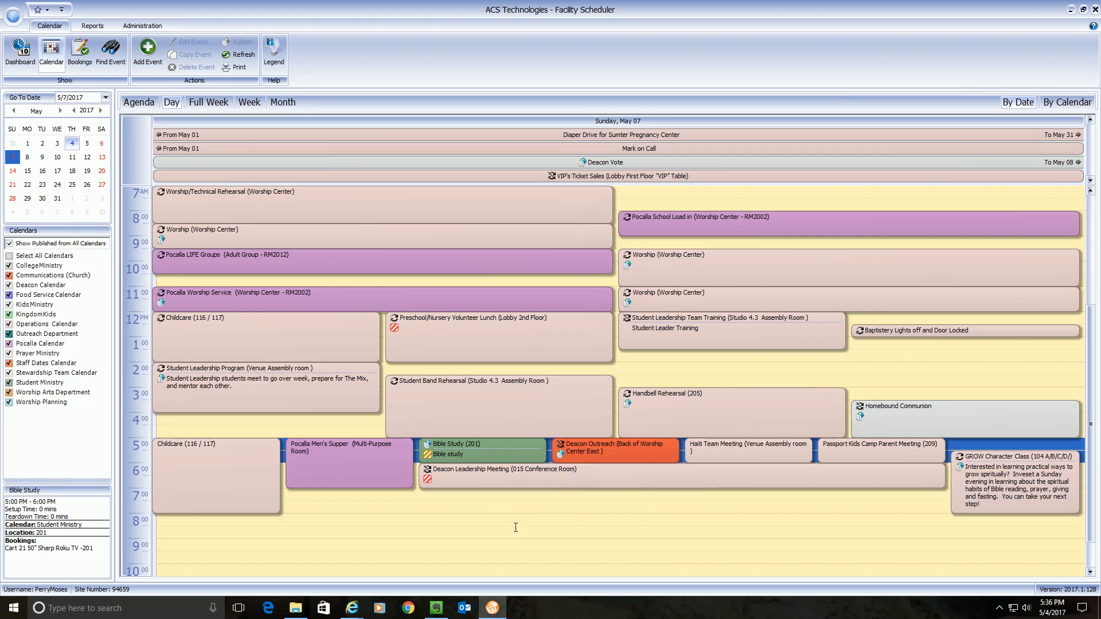
- Select the 5:00–6:00 PM Bible Study event in room 201 on Sunday, May 07
mouse_move(472, 448)
click(481, 449)
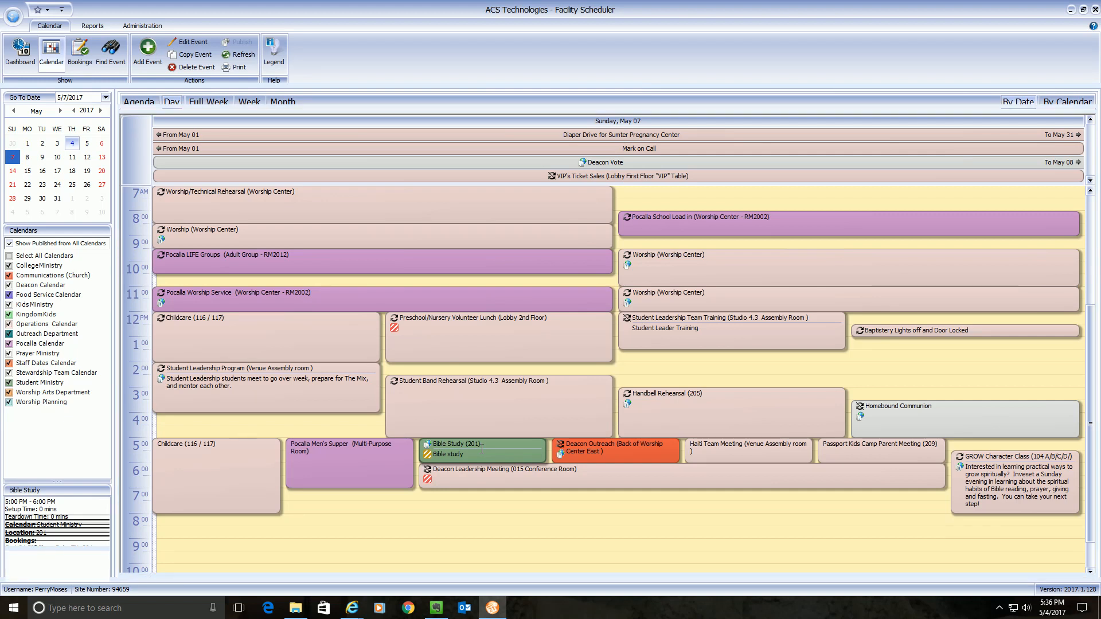
- Open Bible Study, switch its Status from Pending to Confirmed, and Save & Close
double_click(482, 449)
click(425, 207)
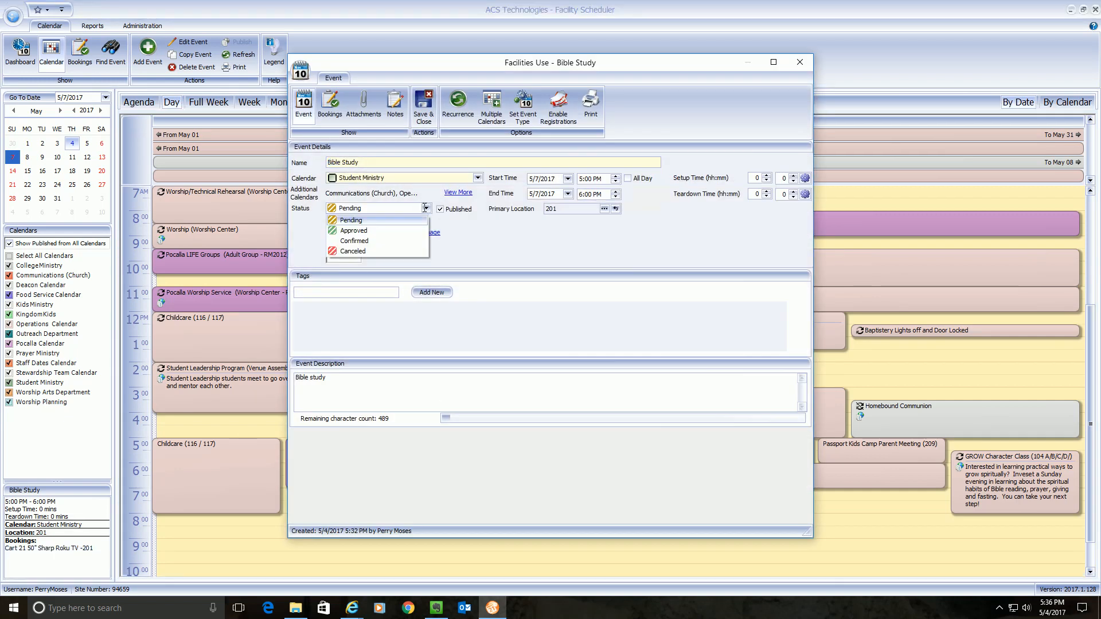
click(390, 240)
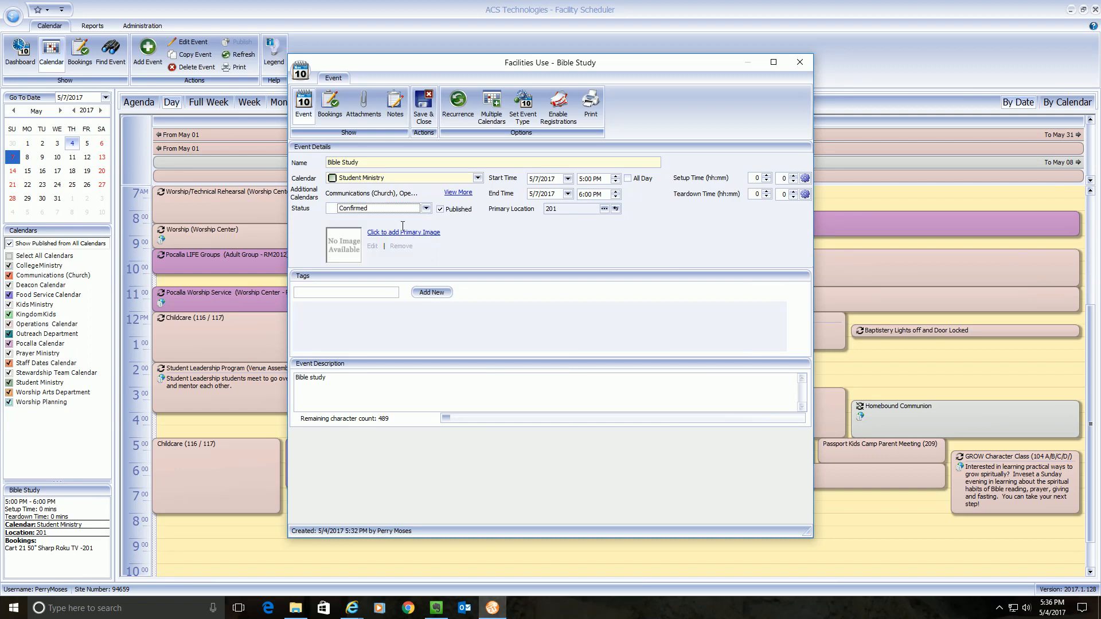
click(425, 107)
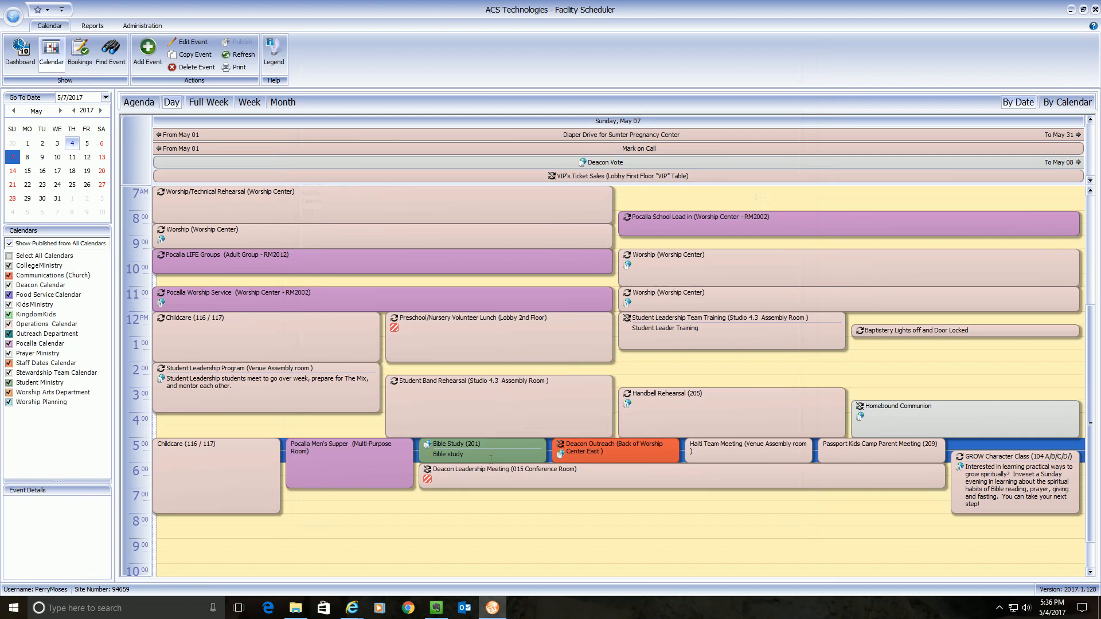
- Switch to the Dashboard to check next week's pending action items
mouse_move(452, 464)
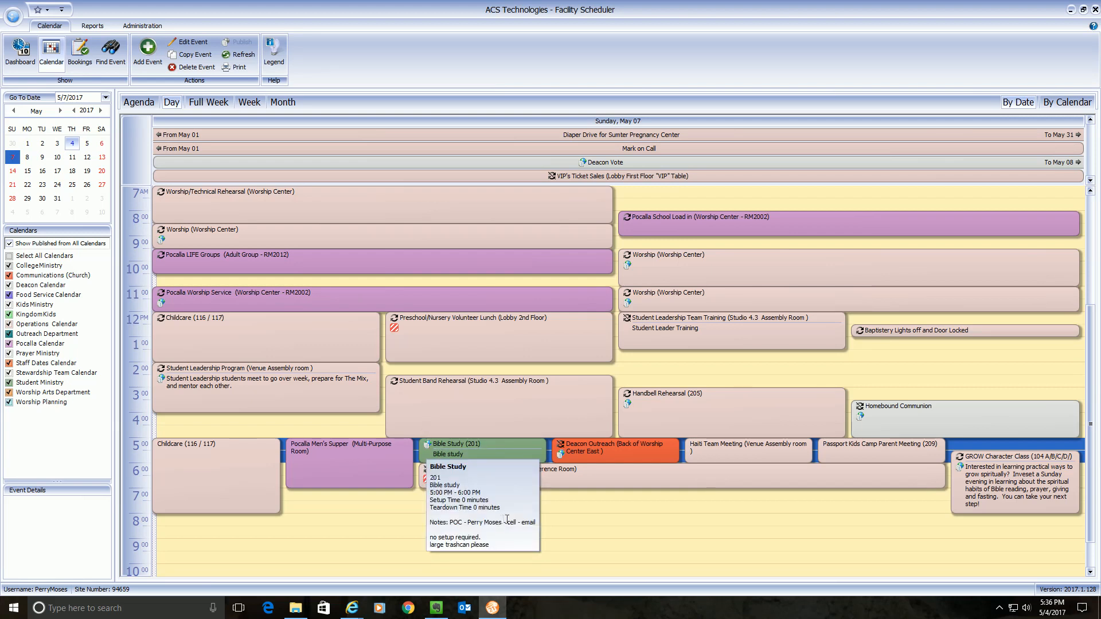
click(22, 53)
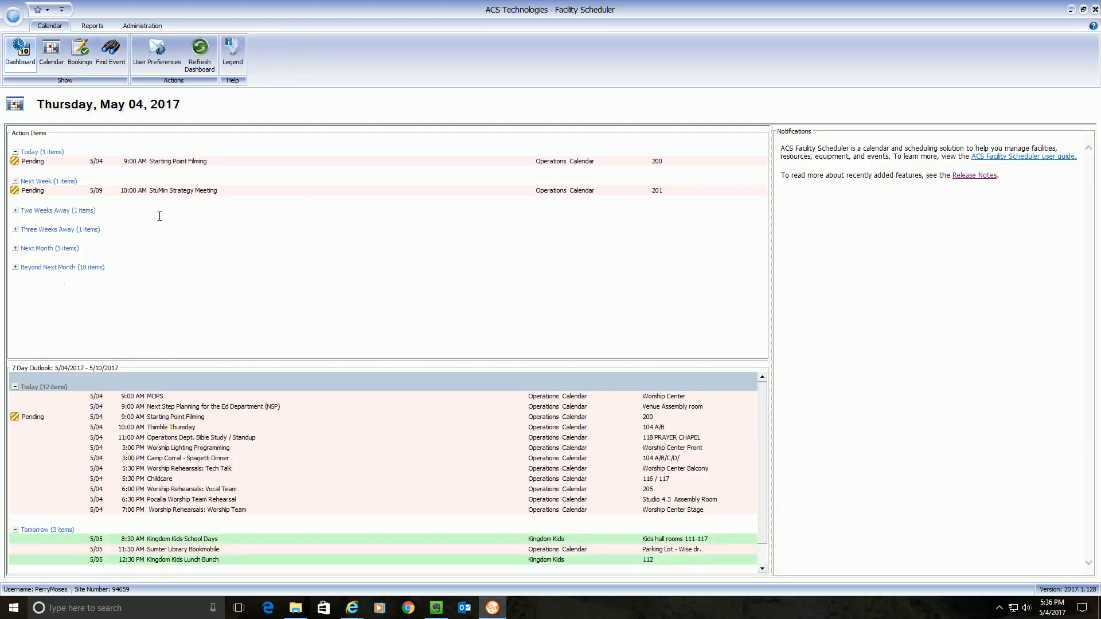
- Go back to the Sunday, May 07 day calendar view
click(51, 52)
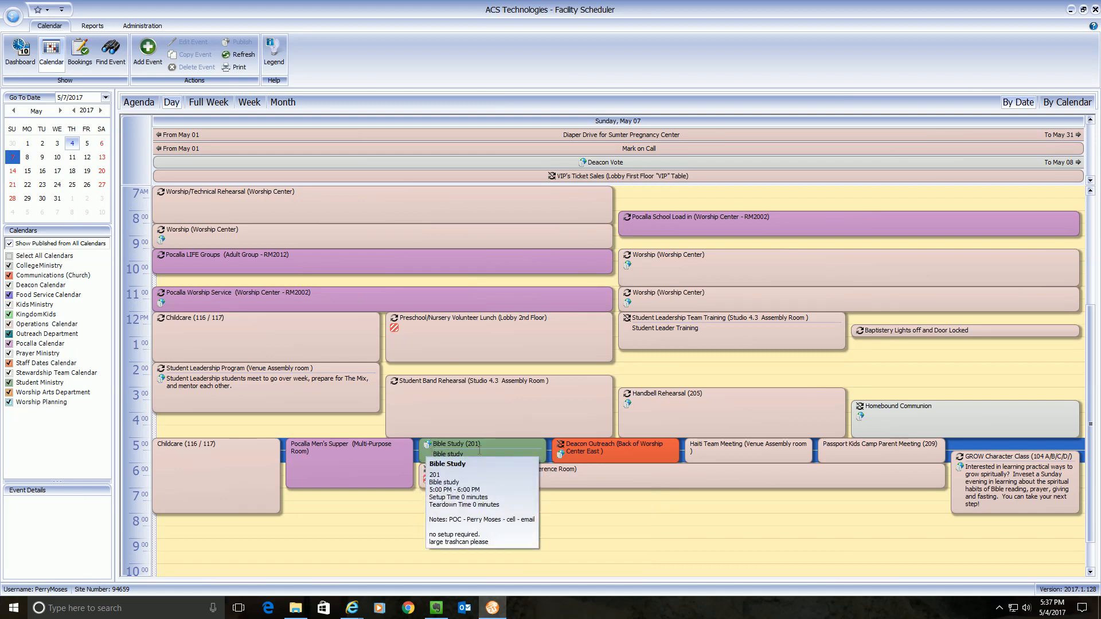
click(562, 520)
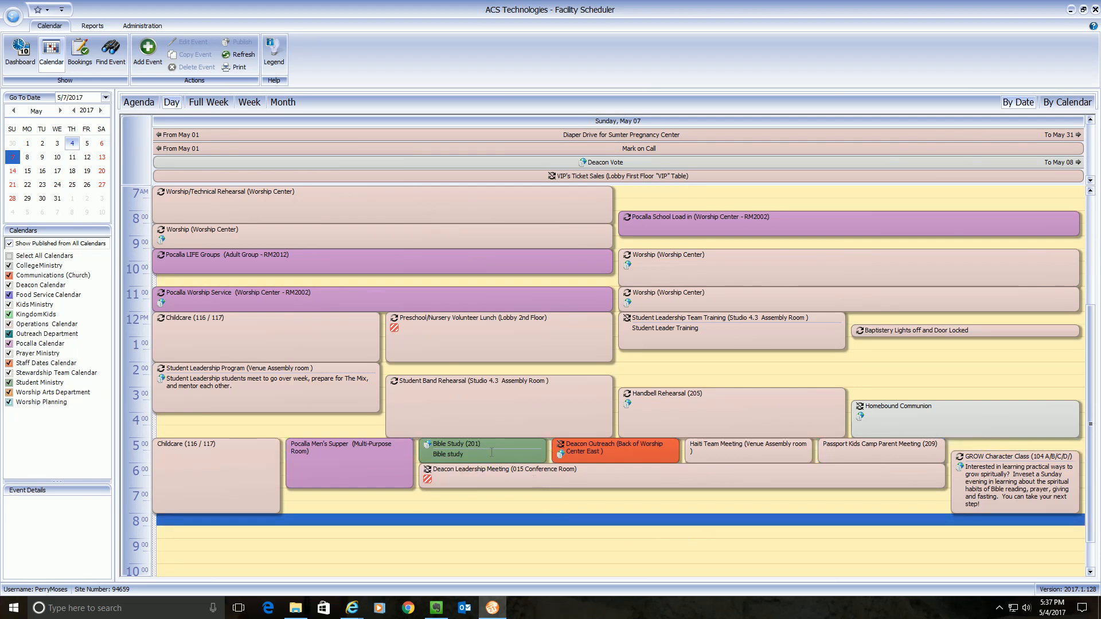
mouse_move(492, 452)
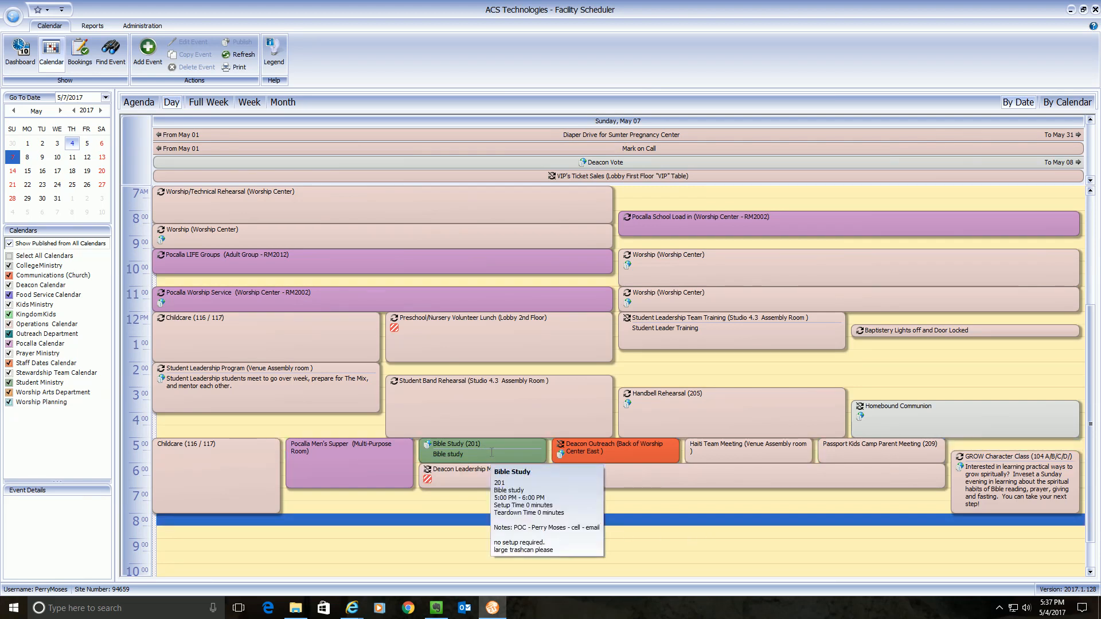